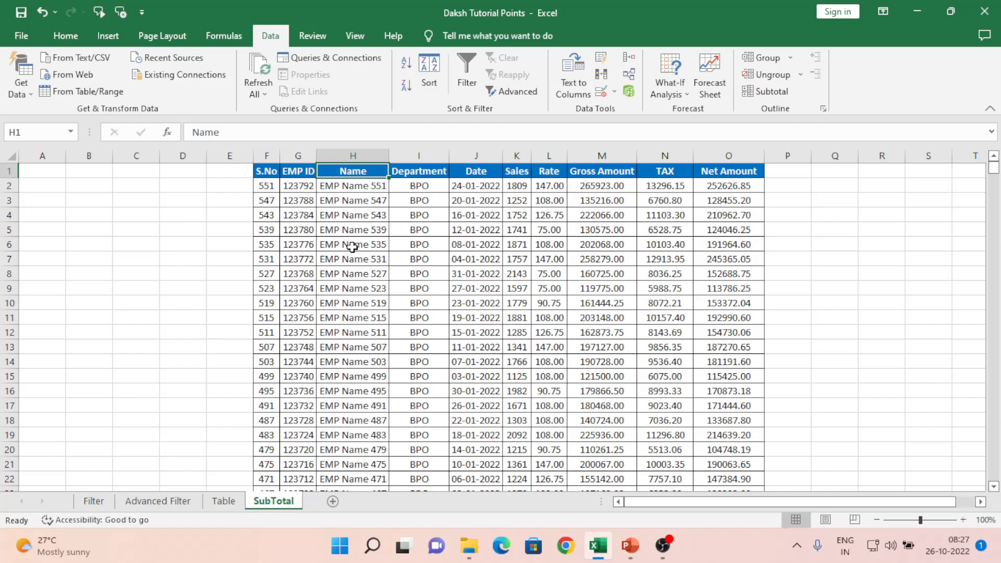
# Step: Review the header row from Sales to Net Amount and check the table's last data row
pyautogui.press('Right')
pyautogui.press('Left')
pyautogui.press('Right')
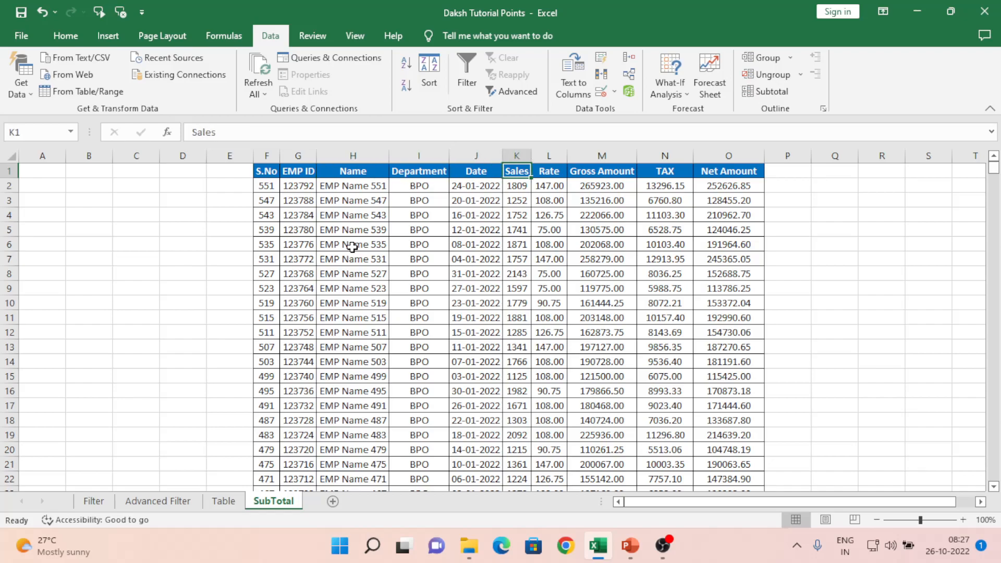
pyautogui.press('Left')
pyautogui.press('Left')
pyautogui.press('Left')
pyautogui.press('Left')
pyautogui.press('Right')
pyautogui.press('Left')
pyautogui.press('Right')
pyautogui.press('Right')
pyautogui.press('Right')
pyautogui.press('Right')
pyautogui.hotkey('shift', 'Right')
pyautogui.hotkey('shift', 'Right')
pyautogui.hotkey('shift', 'Right')
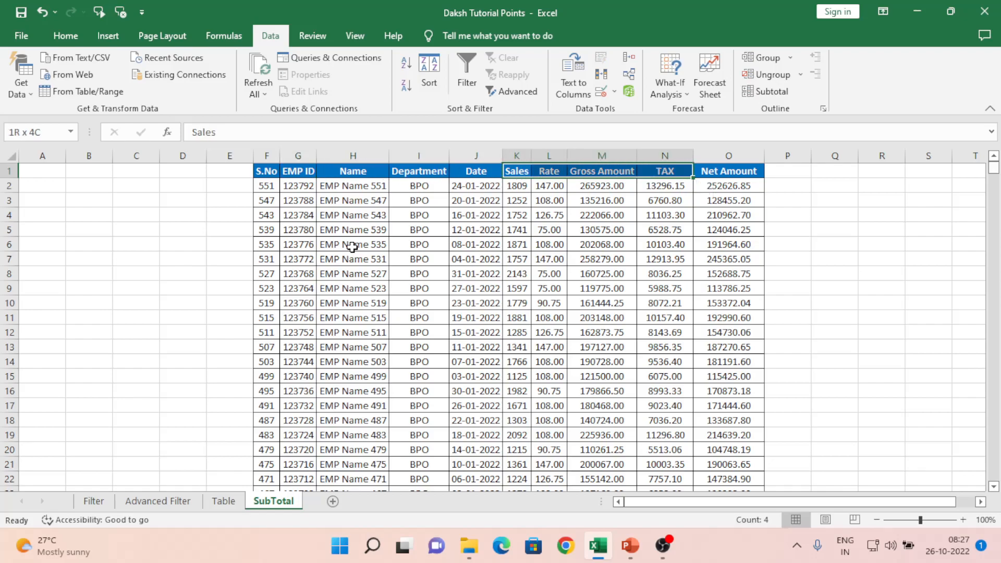
pyautogui.hotkey('shift', 'Right')
pyautogui.hotkey('ctrl', 'Down')
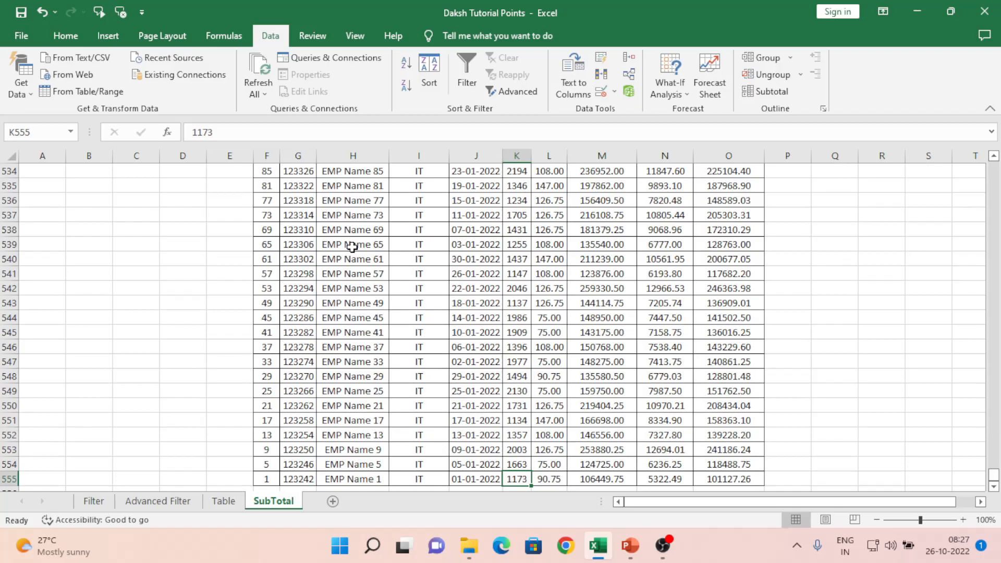
pyautogui.hotkey('ctrl', 'Up')
pyautogui.press('Left')
pyautogui.press('Left')
pyautogui.press('Left')
pyautogui.press('Left')
pyautogui.press('Left')
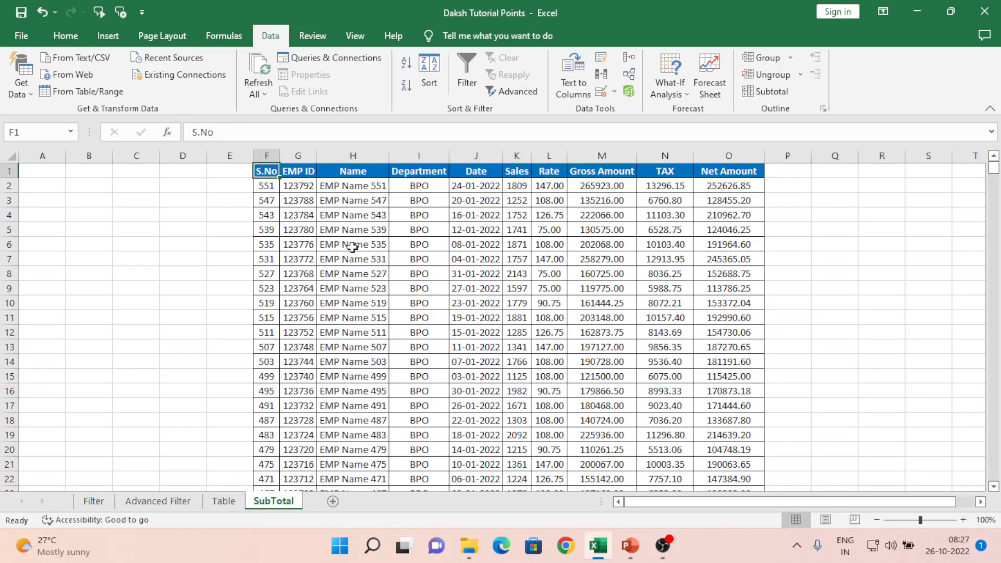
# Step: Inspect the Department column down to its last entry, then the first few dates
pyautogui.click(420, 186)
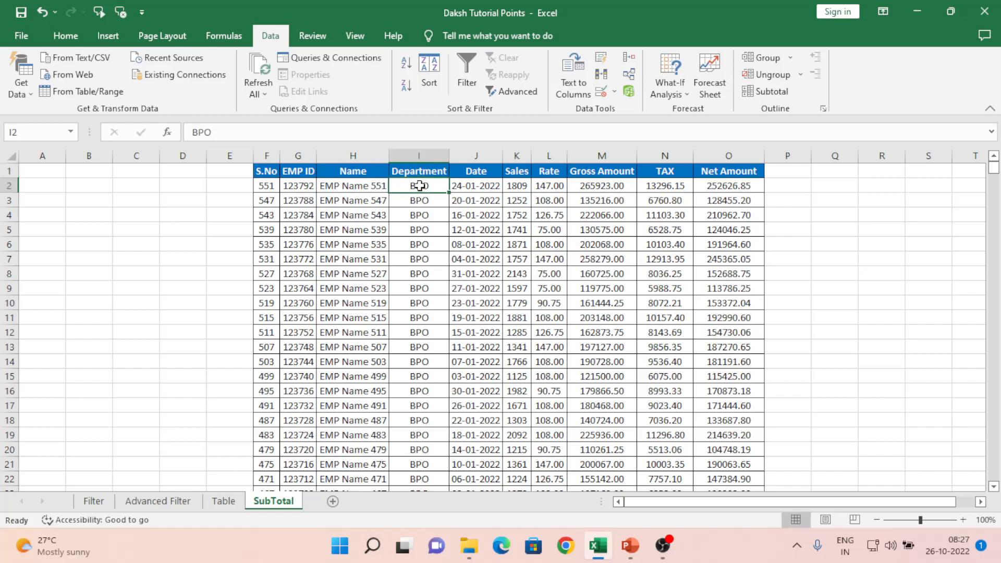
pyautogui.hotkey('shift', 'Down')
pyautogui.hotkey('shift', 'Down')
pyautogui.hotkey('shift', 'Down')
pyautogui.hotkey('shift', 'Down')
pyautogui.hotkey('shift', 'Down')
pyautogui.hotkey('shift', 'Down')
pyautogui.hotkey('shift', 'Down')
pyautogui.hotkey('shift', 'Down')
pyautogui.hotkey('shift', 'Down')
pyautogui.hotkey('shift', 'Down')
pyautogui.hotkey('shift', 'Down')
pyautogui.hotkey('shift', 'Down')
pyautogui.hotkey('shift', 'Down')
pyautogui.hotkey('shift', 'Down')
pyautogui.hotkey('shift', 'Down')
pyautogui.hotkey('shift', 'Down')
pyautogui.hotkey('shift', 'Down')
pyautogui.hotkey('shift', 'Down')
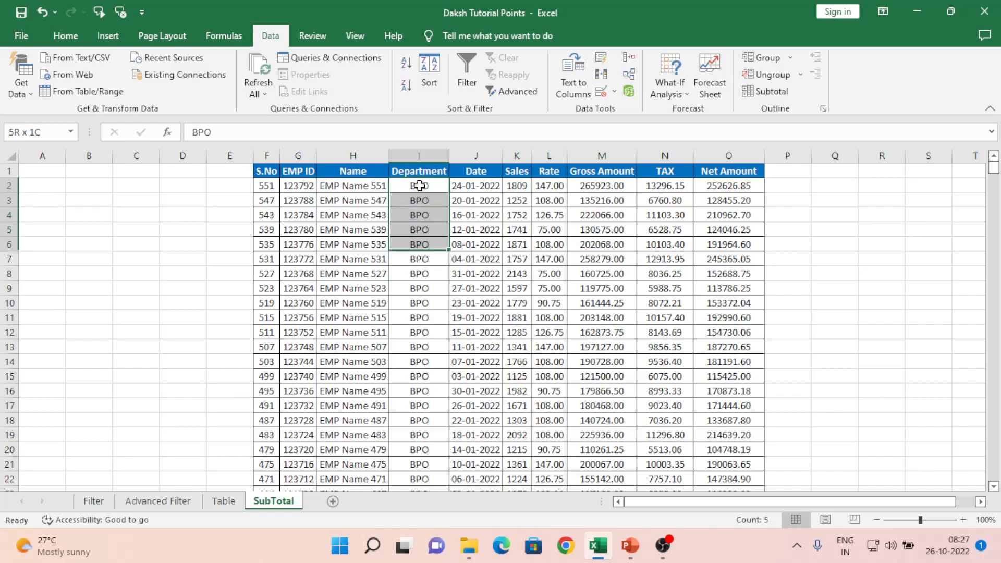
pyautogui.hotkey('ctrl', 'Down')
pyautogui.press('Up')
pyautogui.press('Up')
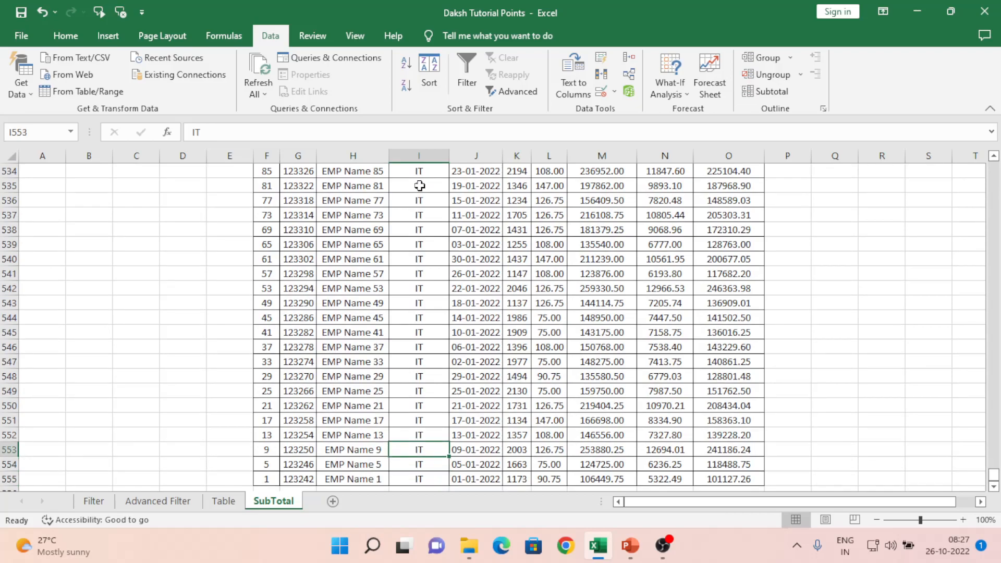
pyautogui.press('Down')
pyautogui.press('Down')
pyautogui.hotkey('ctrl', 'Up')
pyautogui.press('Right')
pyautogui.press('Down')
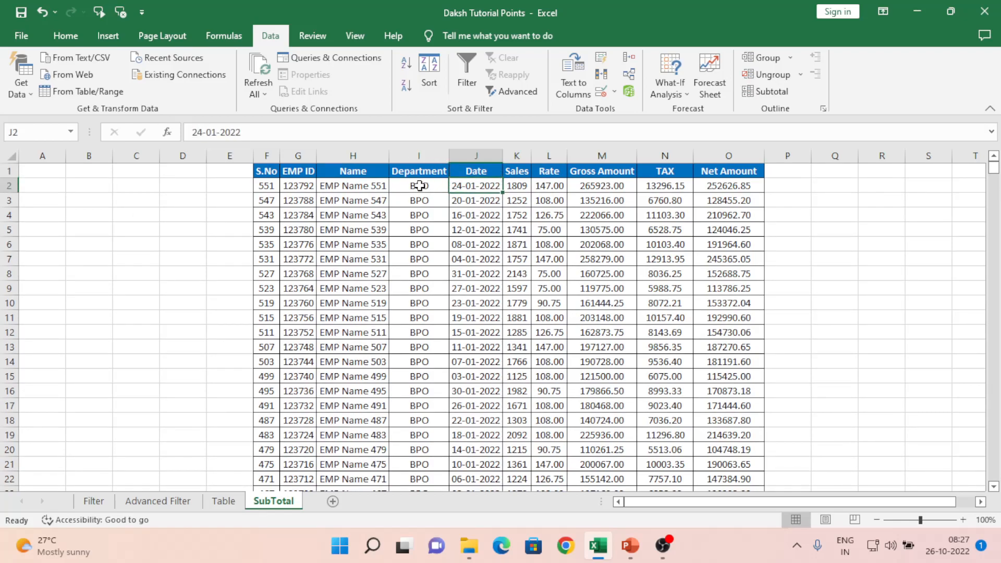
pyautogui.press('Up')
pyautogui.press('Down')
pyautogui.press('Down')
pyautogui.press('Up')
pyautogui.press('Down')
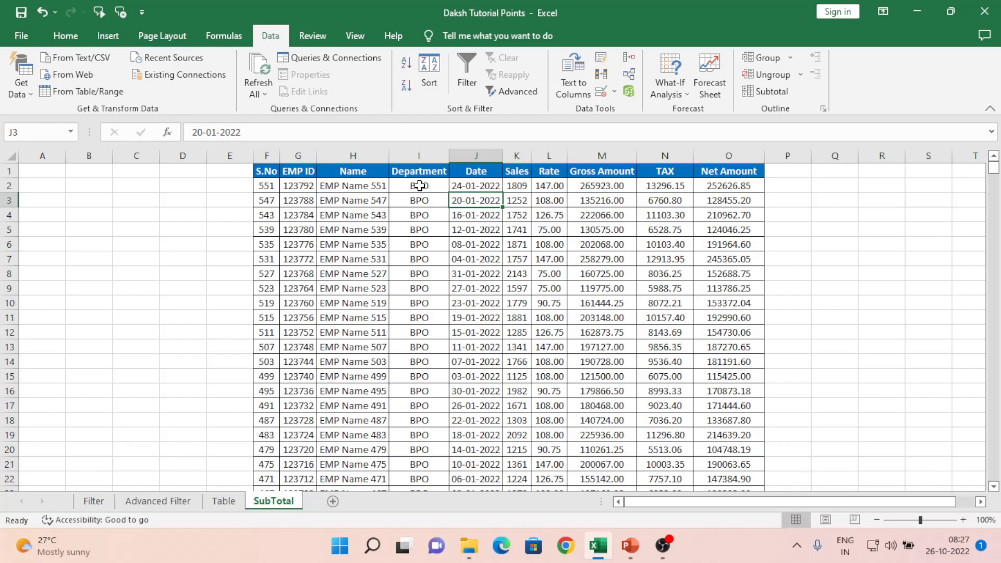
# Step: Preview selections of the first EMP ID, Department and Date values
pyautogui.press('Up')
pyautogui.press('Right')
pyautogui.press('Left')
pyautogui.press('Left')
pyautogui.press('Left')
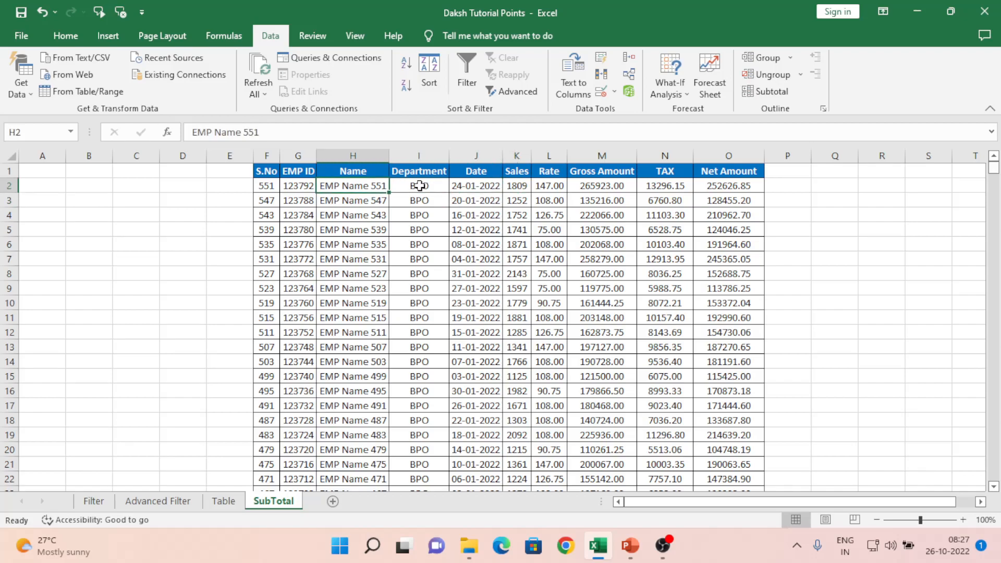
pyautogui.press('Left')
pyautogui.hotkey('shift', 'Down')
pyautogui.hotkey('shift', 'Down')
pyautogui.hotkey('shift', 'Down')
pyautogui.hotkey('shift', 'Down')
pyautogui.hotkey('shift', 'Down')
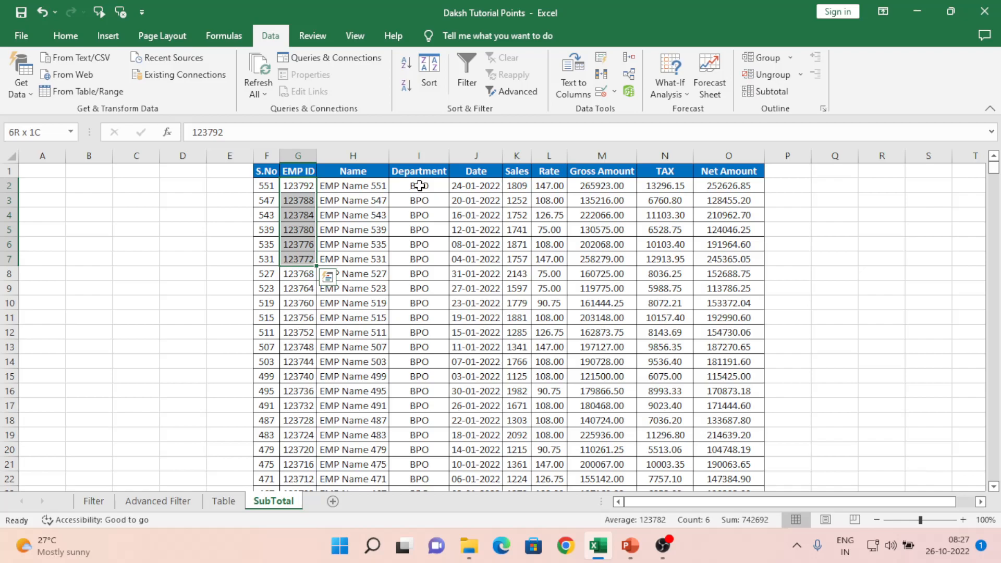
pyautogui.press('Right')
pyautogui.press('Right')
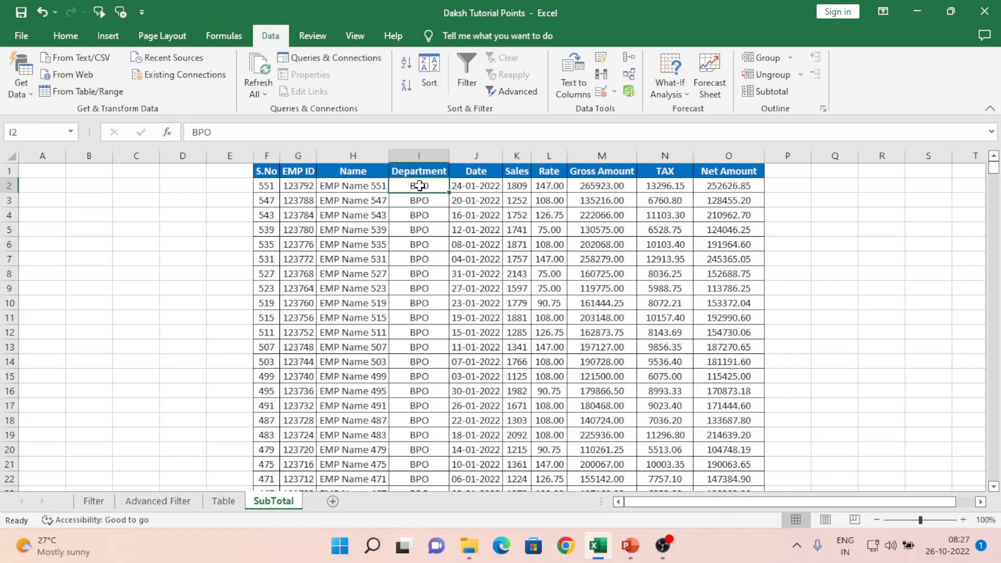
pyautogui.hotkey('shift', 'Down')
pyautogui.hotkey('shift', 'Down')
pyautogui.hotkey('shift', 'Down')
pyautogui.hotkey('shift', 'Down')
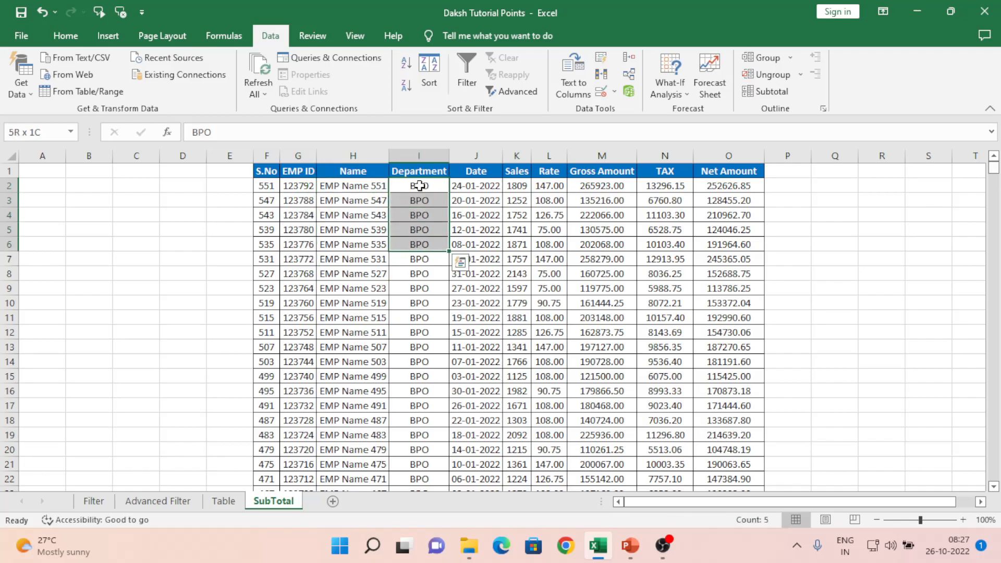
pyautogui.press('Right')
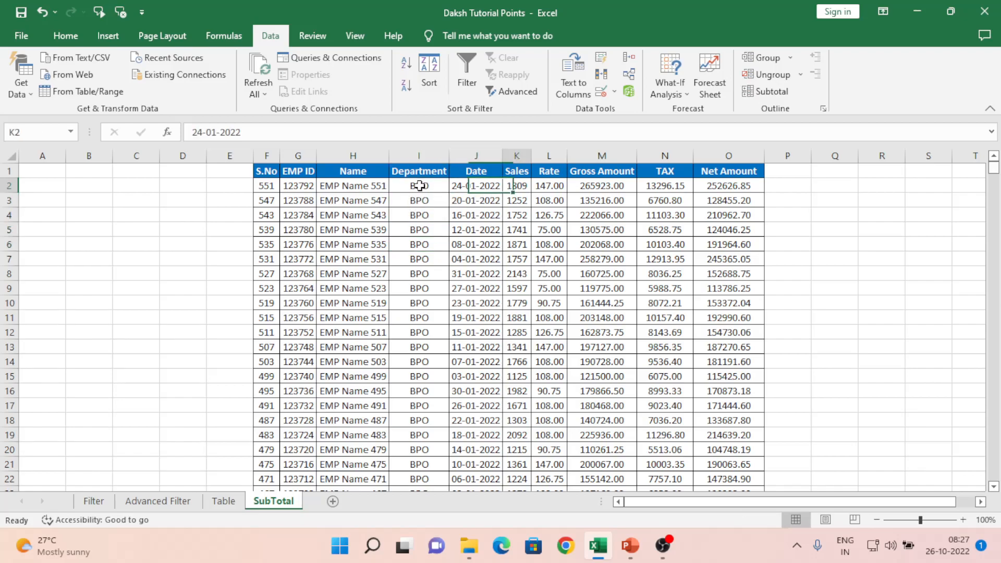
pyautogui.hotkey('shift', 'Down')
pyautogui.hotkey('shift', 'Down')
pyautogui.hotkey('shift', 'Down')
pyautogui.hotkey('shift', 'Down')
pyautogui.hotkey('shift', 'Down')
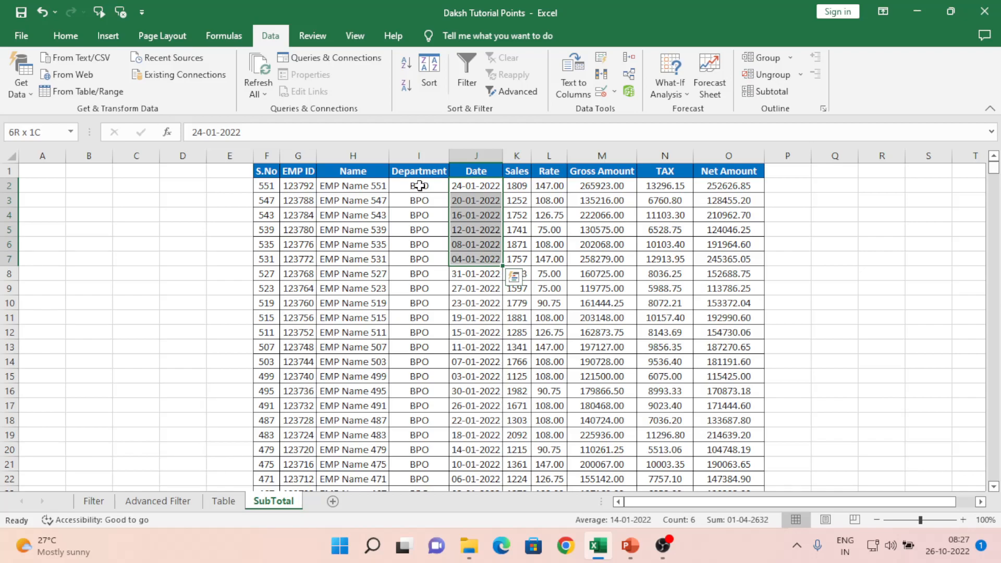
pyautogui.press('Up')
pyautogui.press('Left')
pyautogui.press('Left')
pyautogui.press('Left')
pyautogui.press('Left')
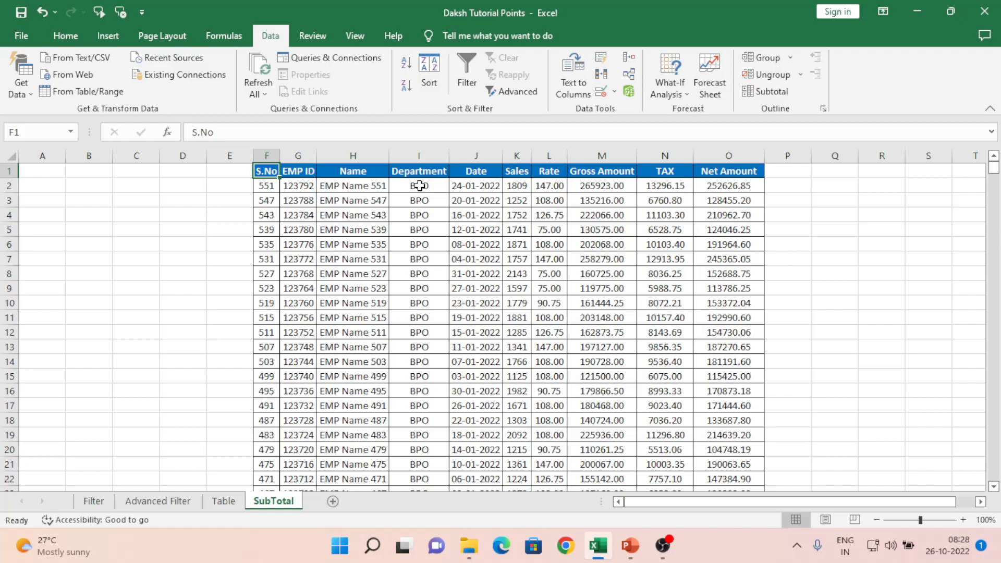
# Step: Check the Department and Date headers and their first entries, ending at the EMP ID header
pyautogui.click(425, 156)
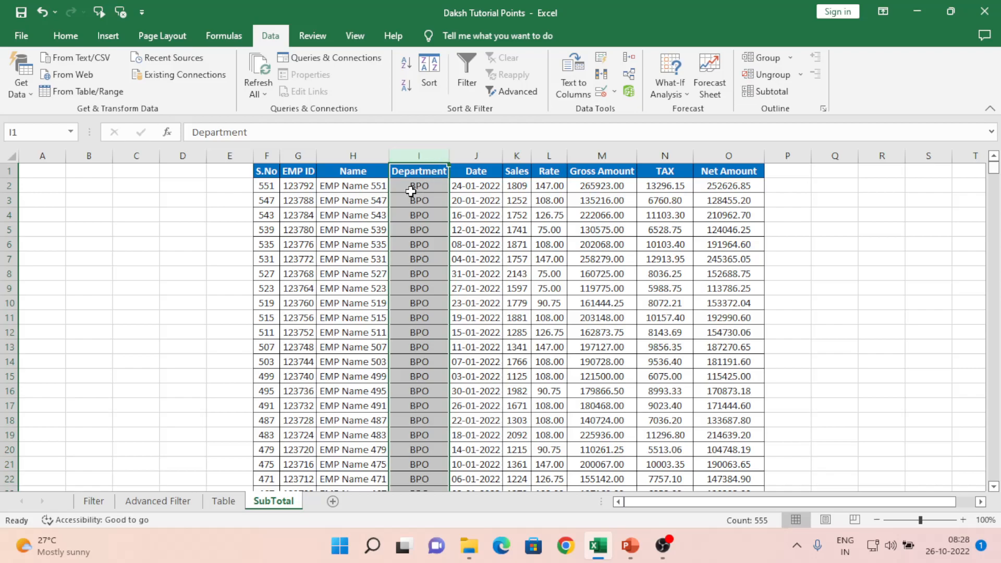
pyautogui.click(428, 188)
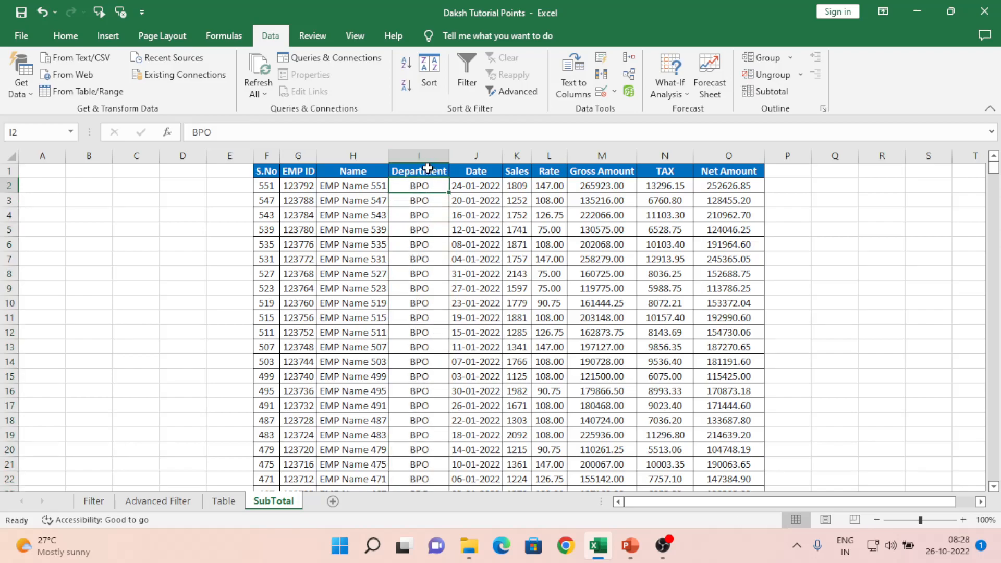
pyautogui.click(428, 168)
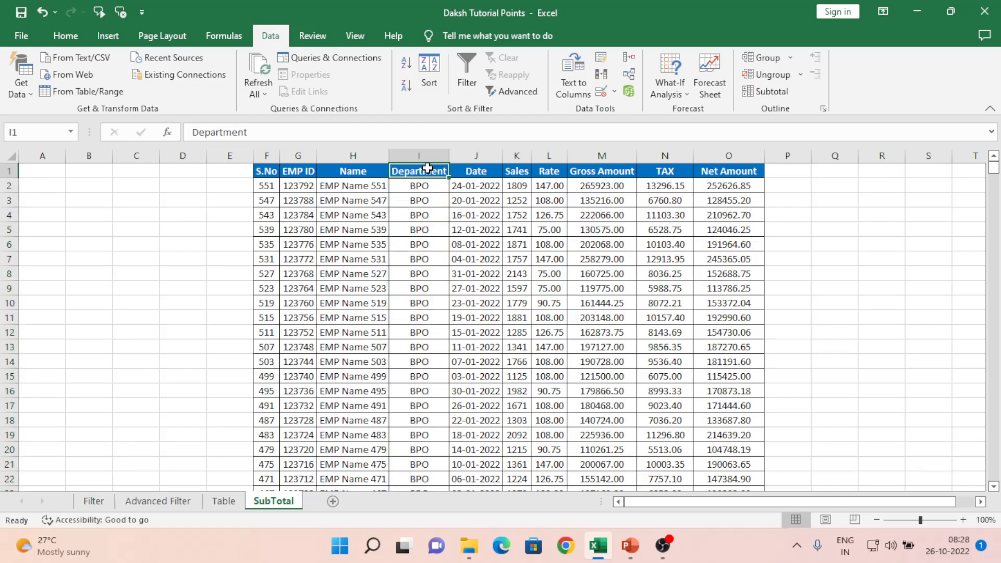
pyautogui.click(422, 201)
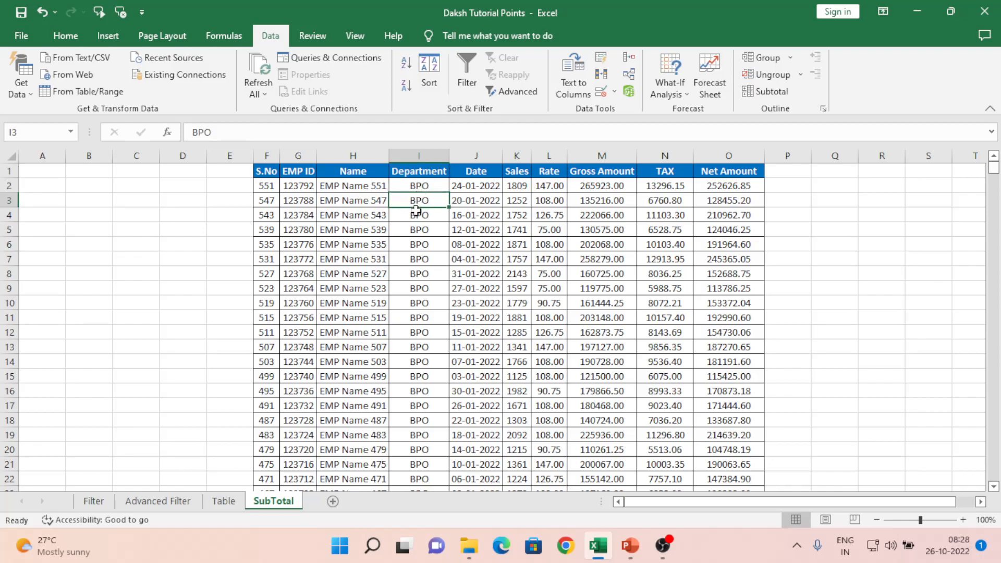
pyautogui.click(427, 174)
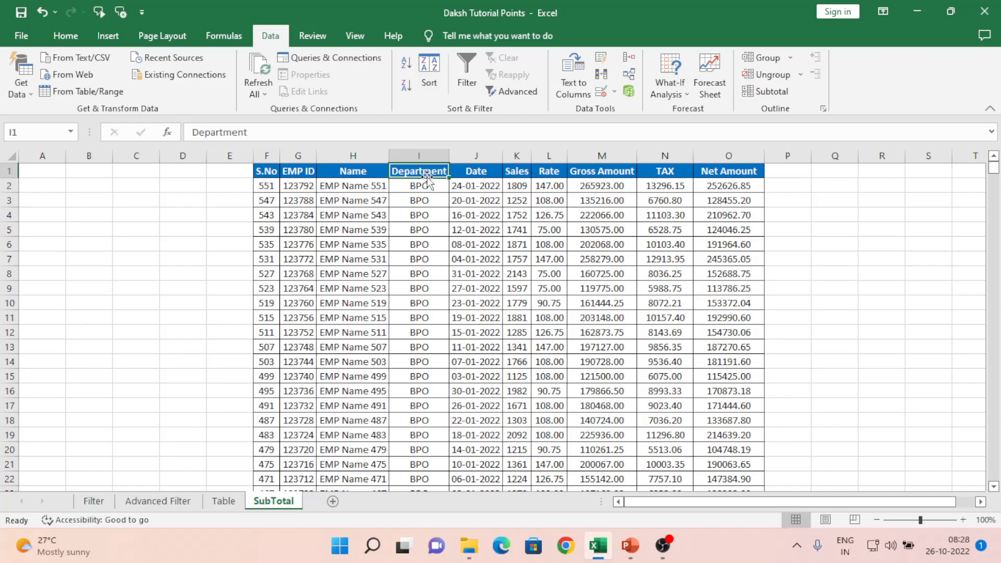
pyautogui.click(475, 170)
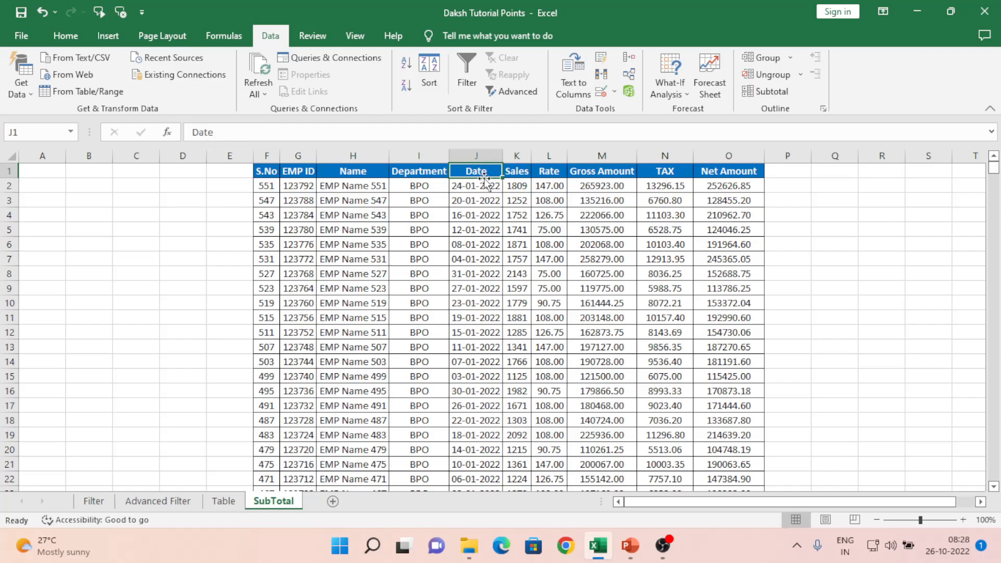
pyautogui.click(479, 190)
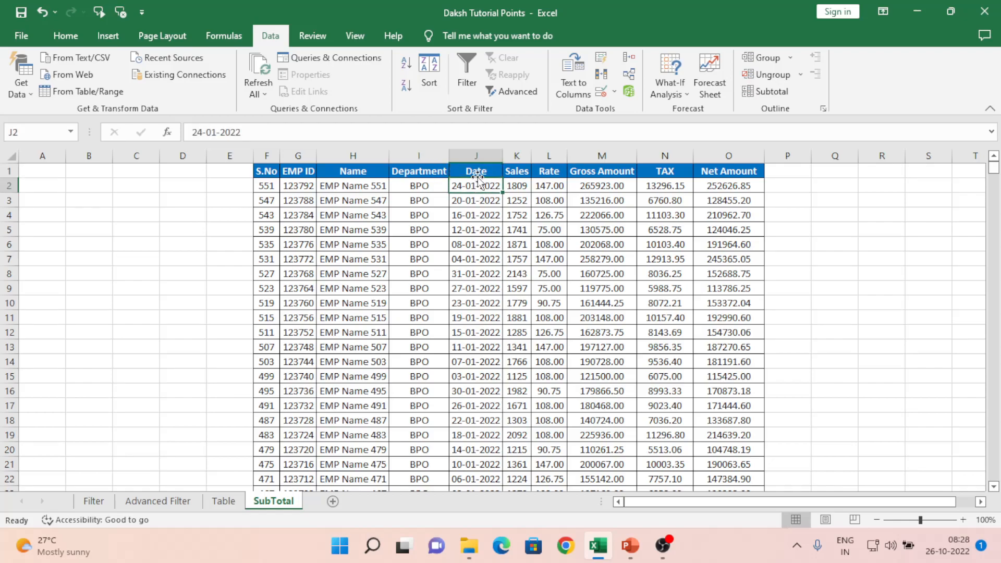
pyautogui.click(426, 186)
pyautogui.press('Up')
pyautogui.press('Left')
pyautogui.press('Left')
pyautogui.press('Left')
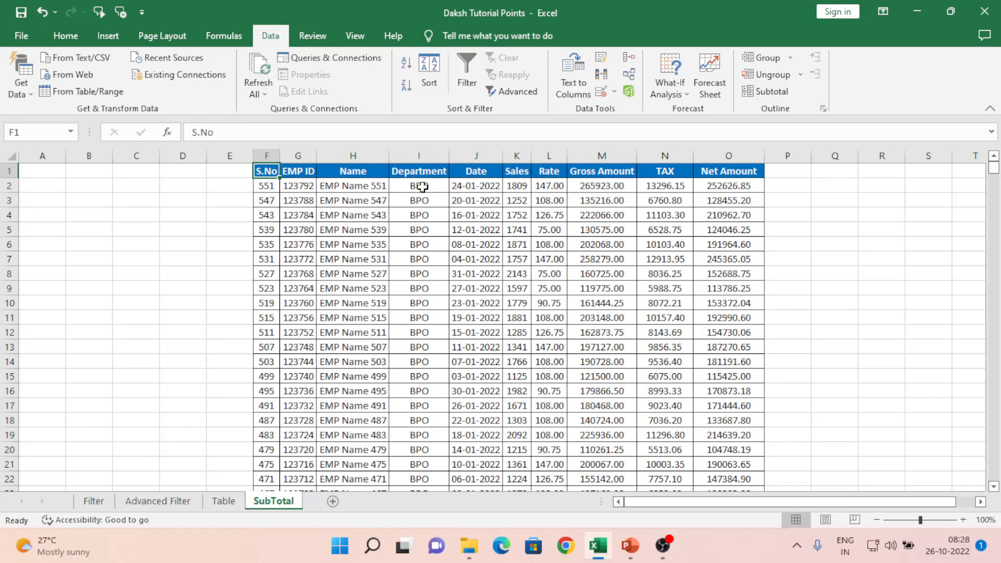
# Step: Select the entire table including headers and open the Data tab's Subtotal dialog
pyautogui.hotkey('ctrl', 'shift', 'Right')
pyautogui.hotkey('ctrl', 'shift', 'Down')
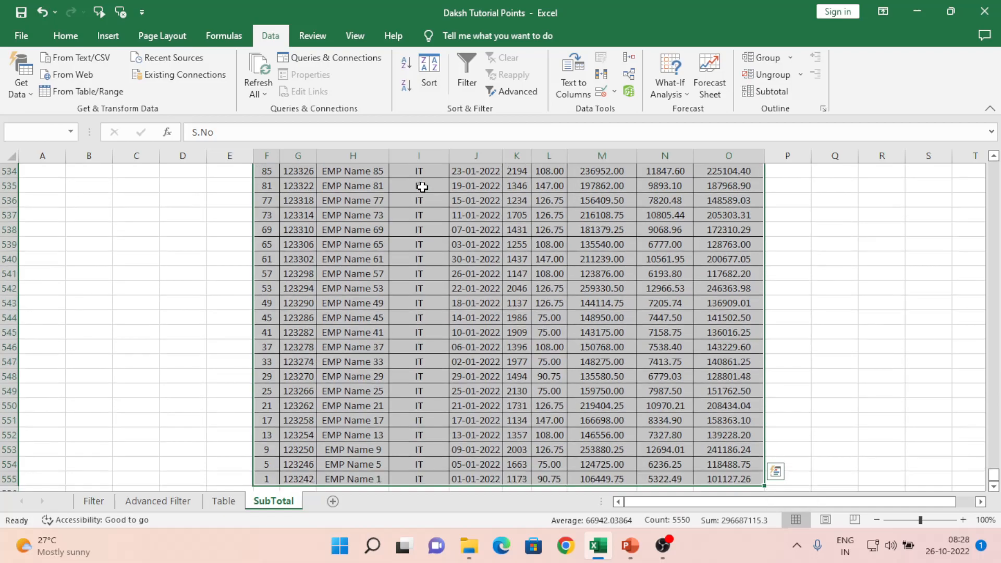
pyautogui.click(68, 37)
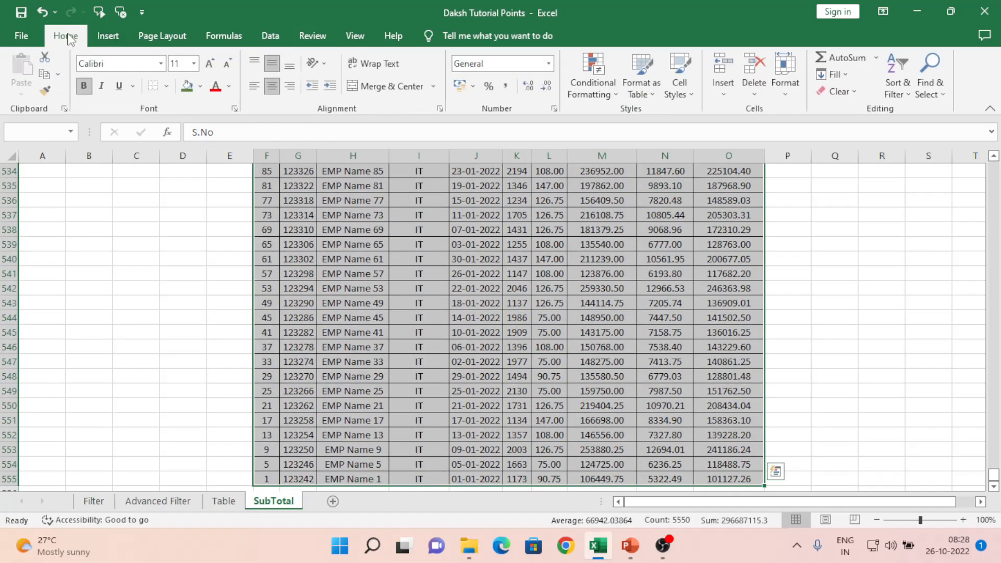
pyautogui.click(270, 37)
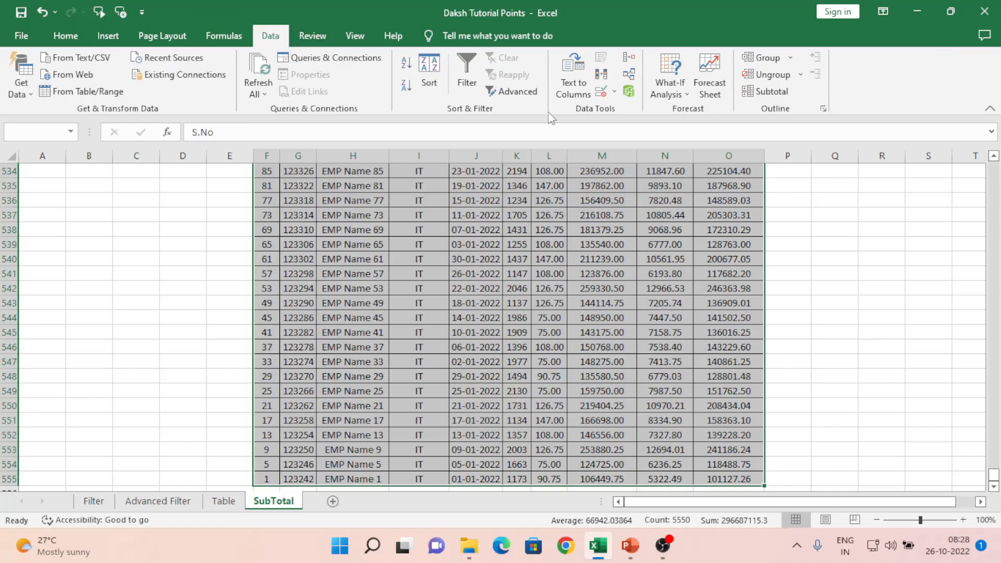
pyautogui.click(776, 58)
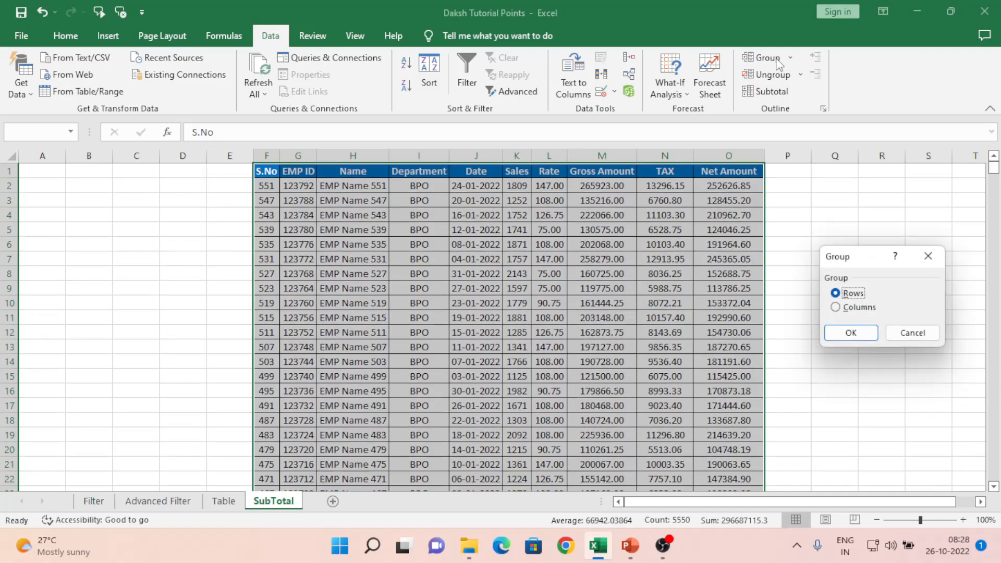
pyautogui.click(905, 338)
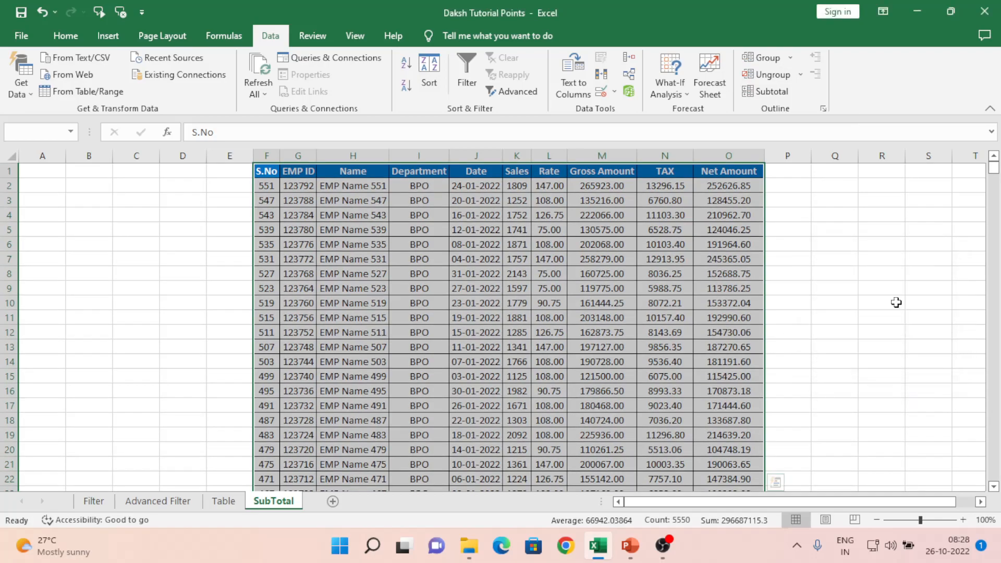
pyautogui.click(770, 93)
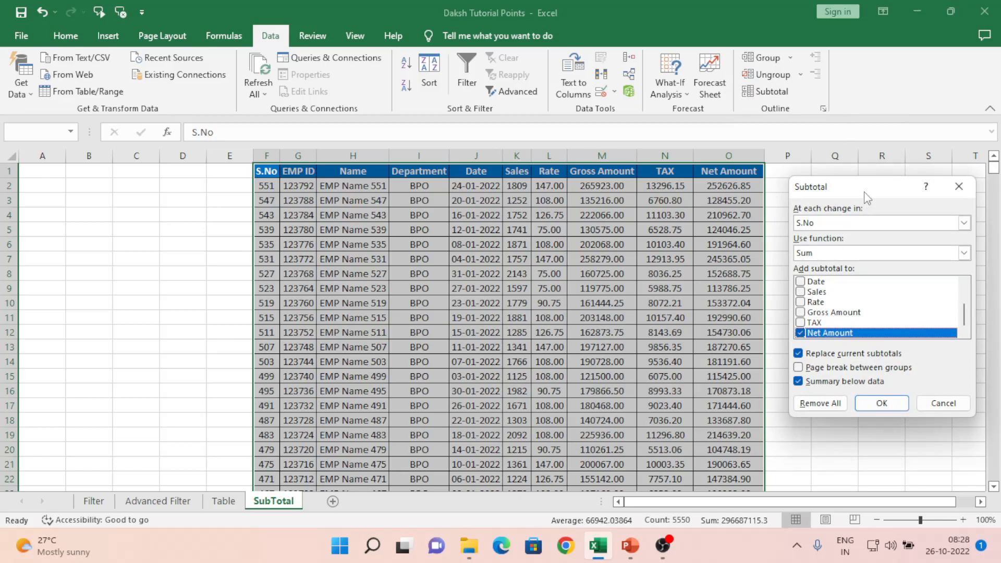
# Step: Set the subtotal to Sum at each change in Department
pyautogui.moveTo(865, 192); pyautogui.dragTo(685, 133)
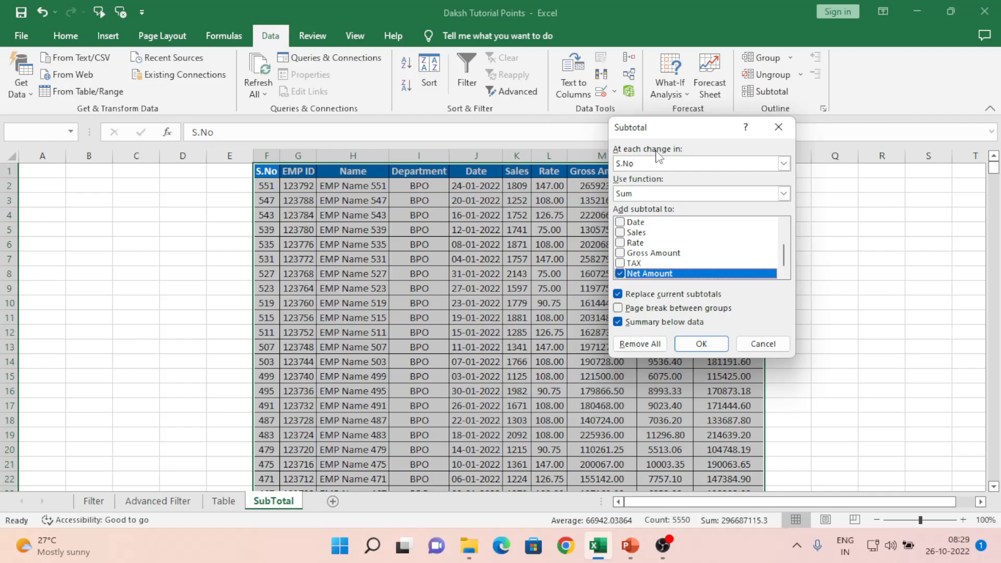
pyautogui.click(788, 165)
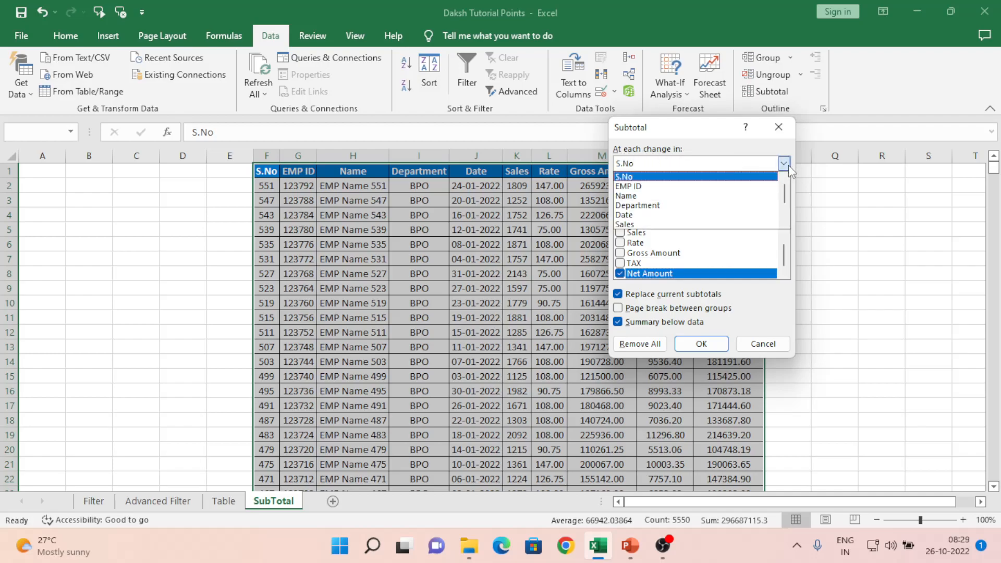
pyautogui.click(651, 207)
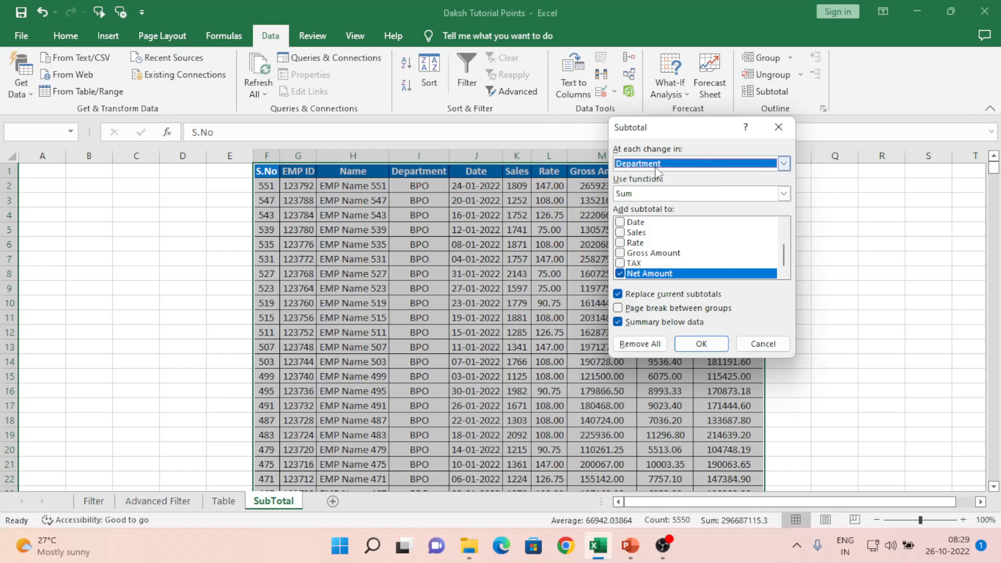
pyautogui.click(690, 194)
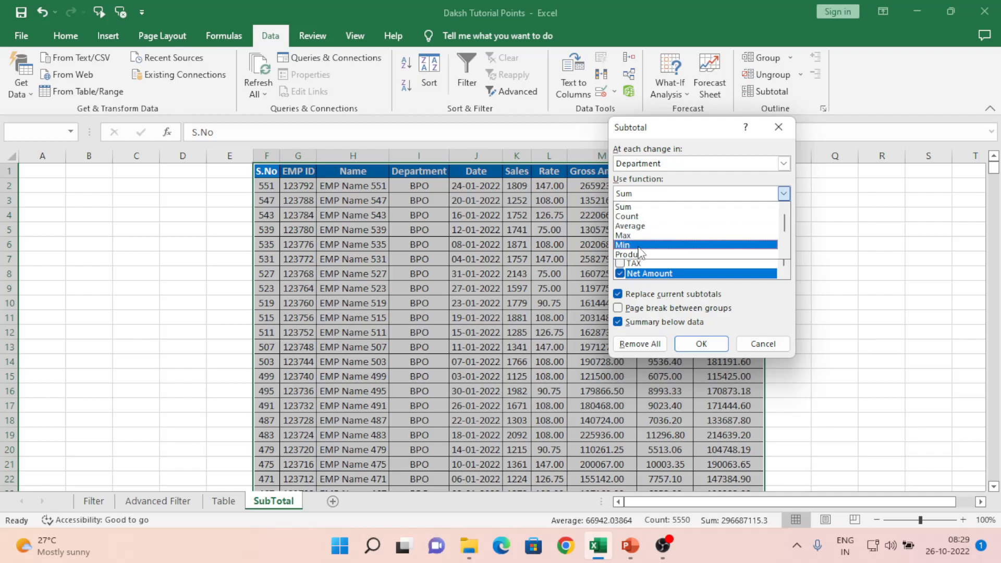
pyautogui.click(638, 210)
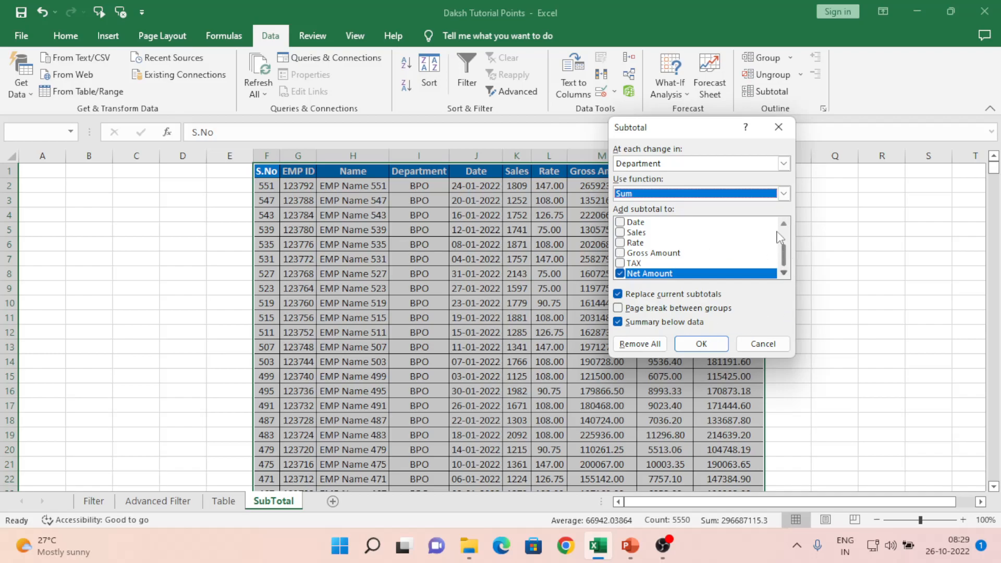
# Step: Tick TAX, Gross Amount and Sales alongside Net Amount, then apply the subtotals
pyautogui.scroll(2, 784, 256)
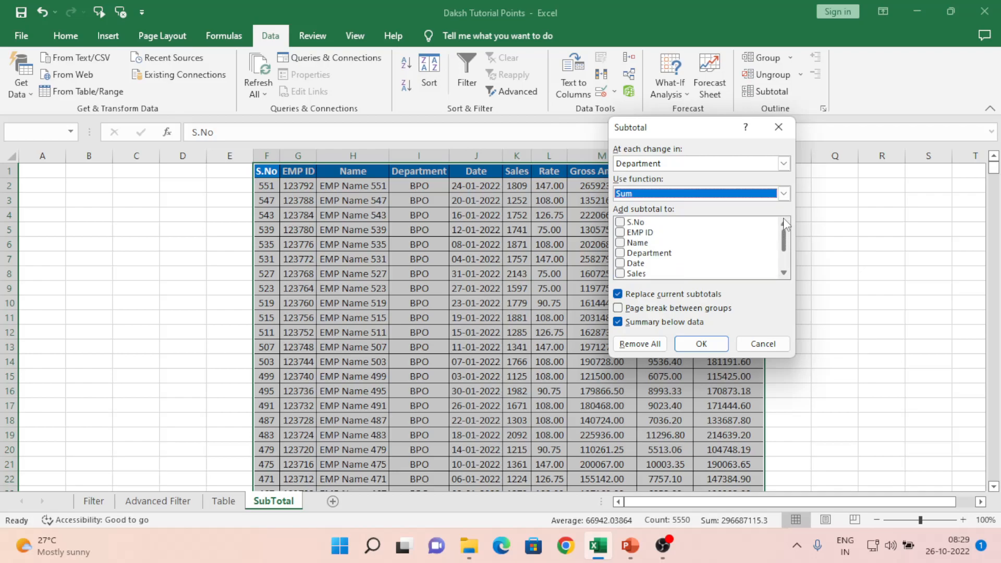
pyautogui.scroll(-2, 782, 263)
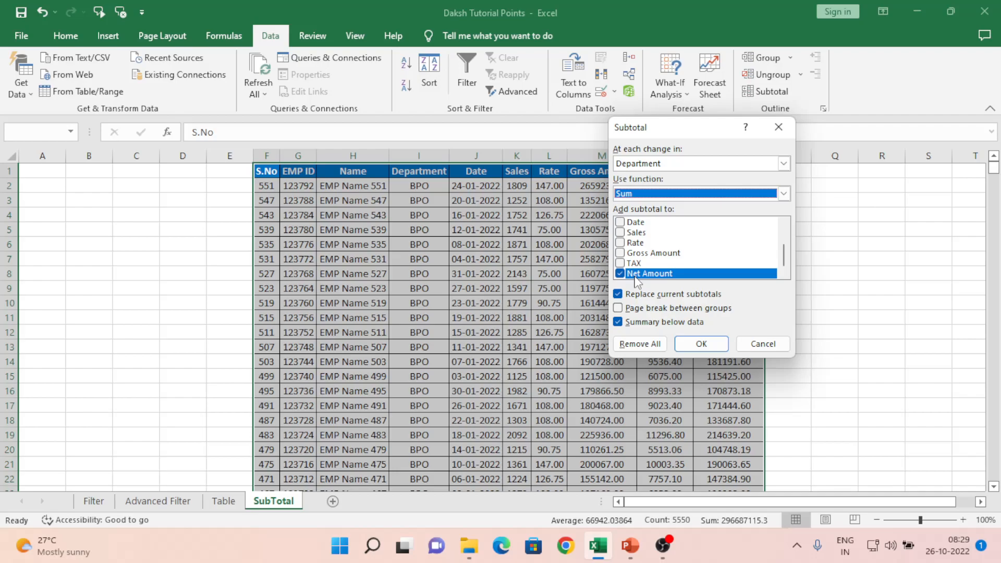
pyautogui.moveTo(699, 142); pyautogui.dragTo(867, 155)
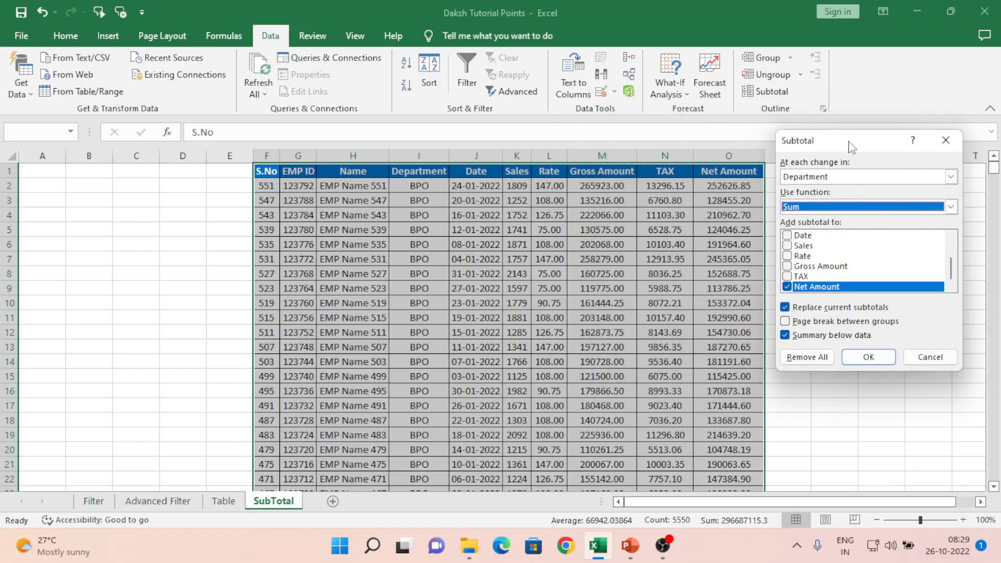
pyautogui.moveTo(850, 147); pyautogui.dragTo(827, 137)
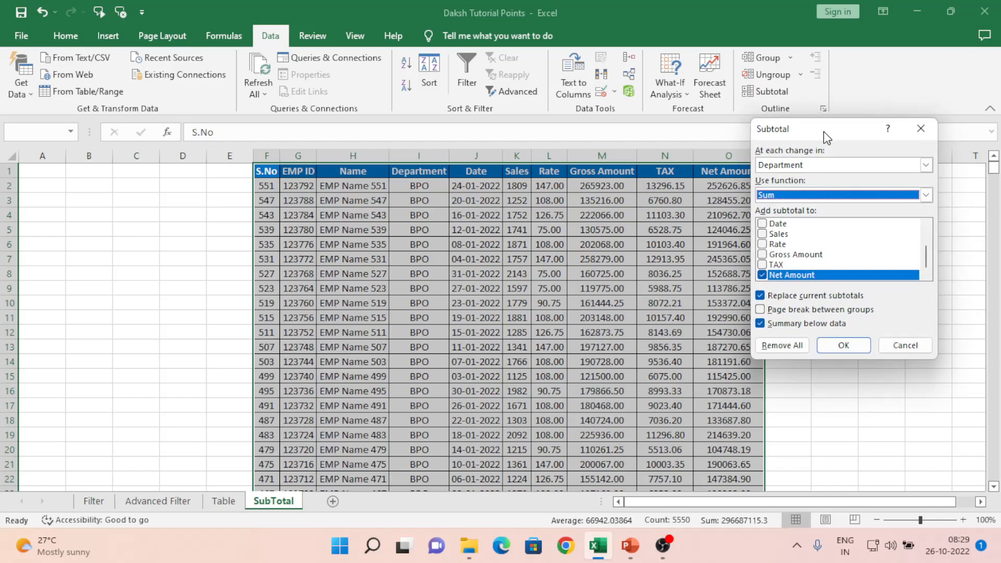
pyautogui.click(765, 265)
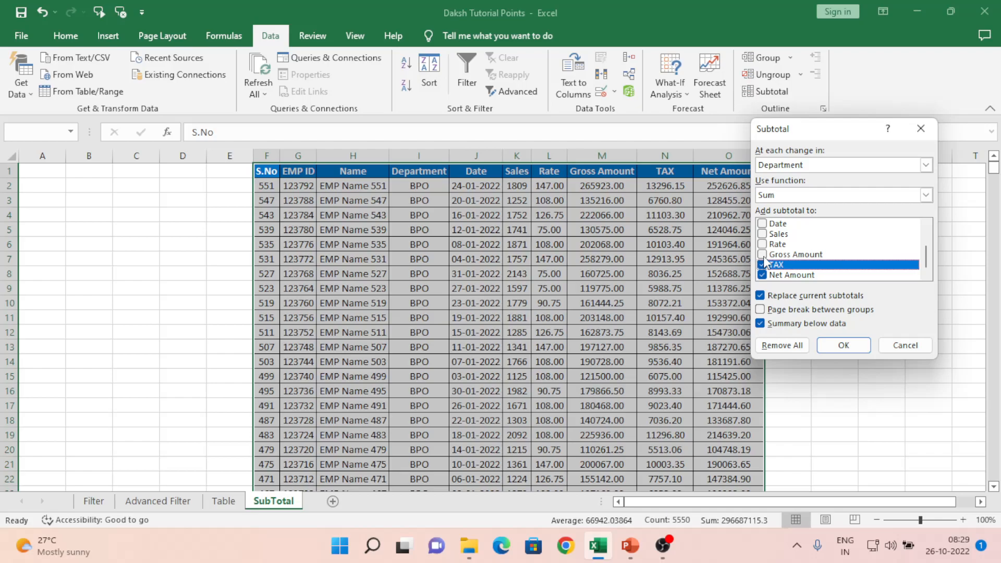
pyautogui.click(763, 254)
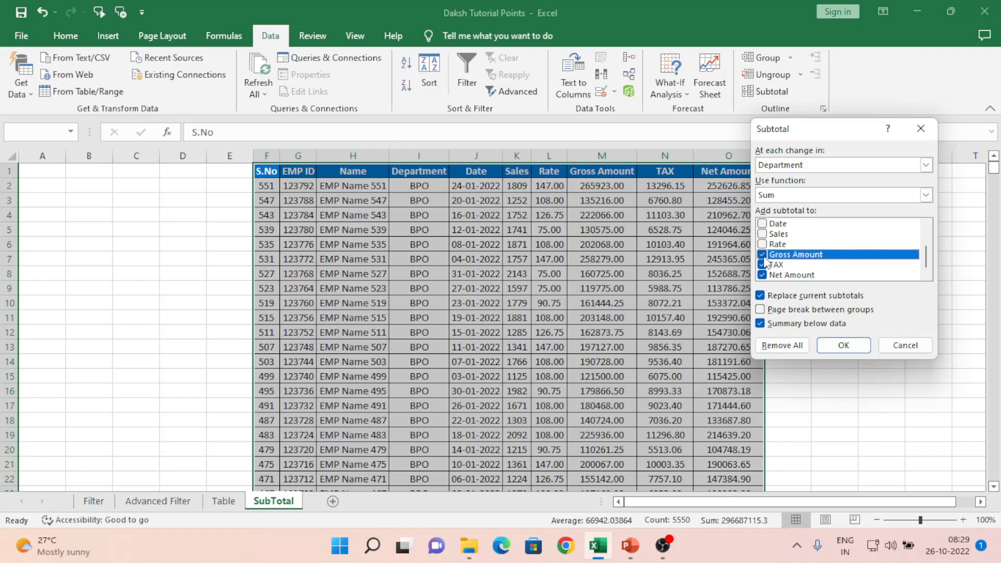
pyautogui.click(763, 234)
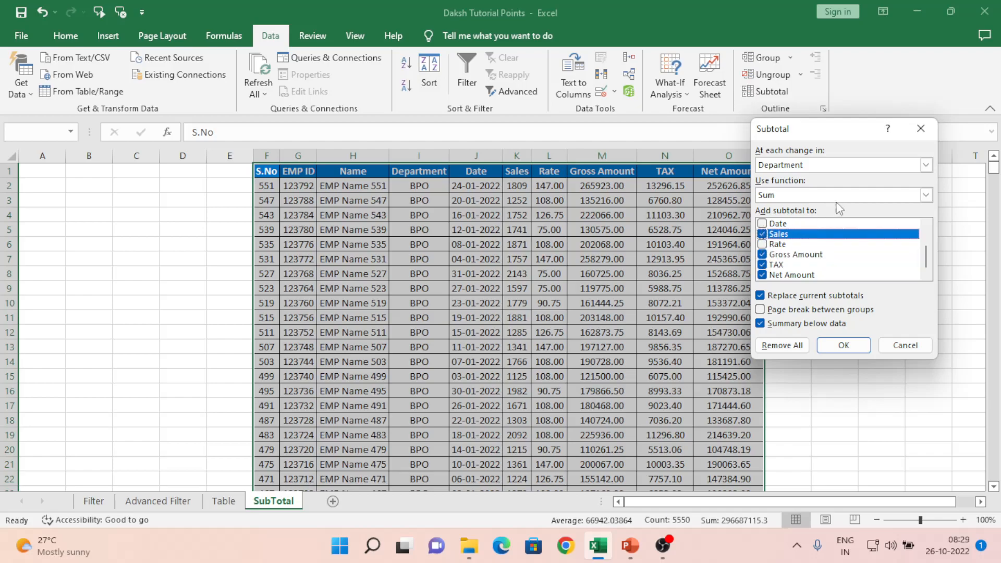
pyautogui.moveTo(823, 135); pyautogui.dragTo(791, 89)
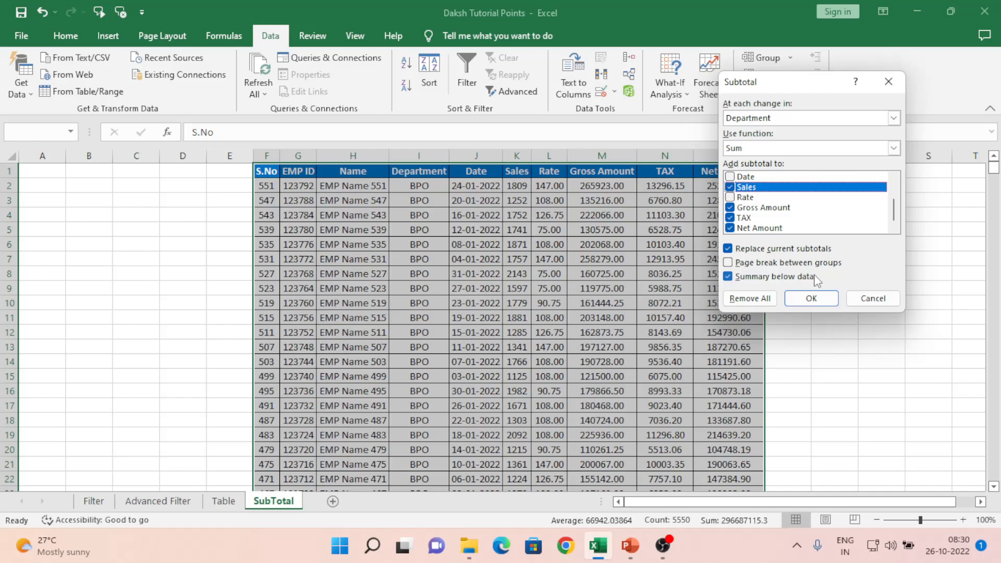
pyautogui.click(820, 297)
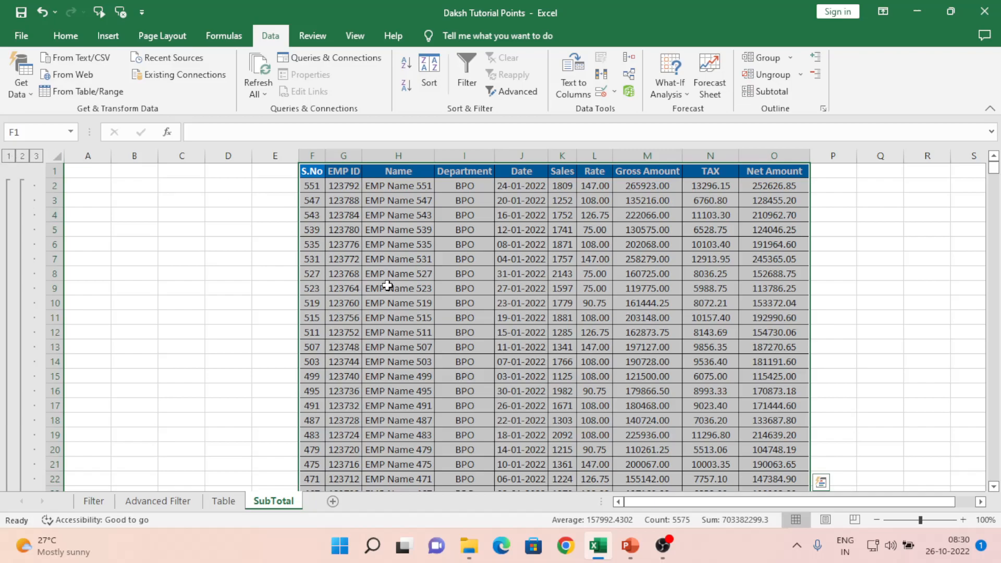
# Step: Move down the Name column until the BPO Total row 140 is in view
pyautogui.click(377, 346)
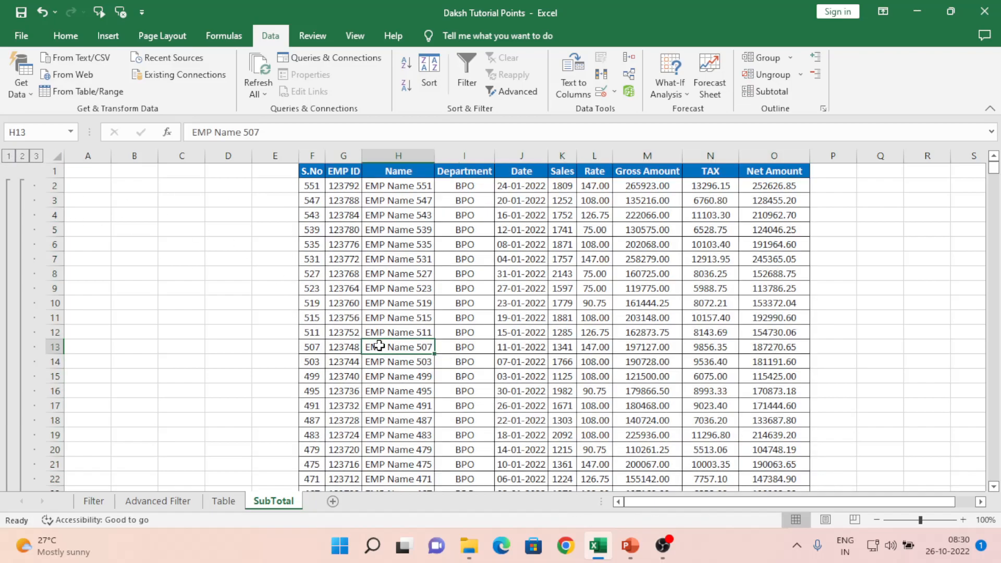
pyautogui.press('Down')
pyautogui.press('Down')
pyautogui.press('Down')
pyautogui.press('Down')
pyautogui.press('Down')
pyautogui.press('Down')
pyautogui.press('Down')
pyautogui.press('Down')
pyautogui.press('Down')
pyautogui.press('Down')
pyautogui.press('Down')
pyautogui.press('Down')
pyautogui.press('Down')
pyautogui.press('Down')
pyautogui.press('Down')
pyautogui.press('Down')
pyautogui.press('Down')
pyautogui.press('Down')
pyautogui.press('Down')
pyautogui.press('Down')
pyautogui.press('Down')
pyautogui.press('Down')
pyautogui.press('Down')
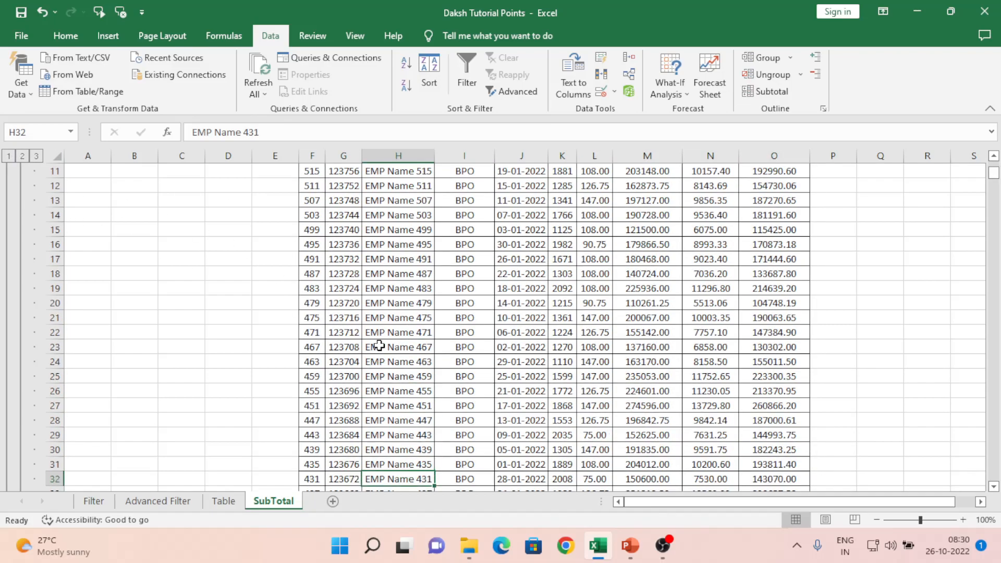
pyautogui.press('Down')
pyautogui.press('Down')
pyautogui.press('Down')
pyautogui.press('Down')
pyautogui.press('Down')
pyautogui.press('Down')
pyautogui.press('Down')
pyautogui.press('Down')
pyautogui.press('Down')
pyautogui.press('Down')
pyautogui.press('Down')
pyautogui.press('Down')
pyautogui.press('Down')
pyautogui.press('Down')
pyautogui.press('Down')
pyautogui.press('Down')
pyautogui.press('Down')
pyautogui.press('Down')
pyautogui.press('Down')
pyautogui.press('Down')
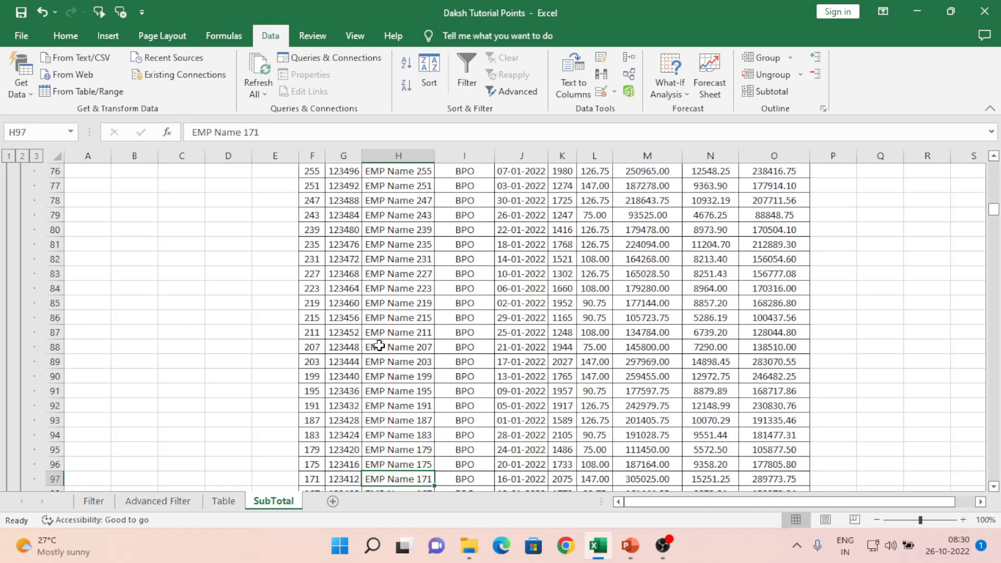
pyautogui.press('Down')
pyautogui.press('Down')
pyautogui.press('Down')
pyautogui.press('Down')
pyautogui.press('Down')
pyautogui.press('Down')
pyautogui.press('Down')
pyautogui.press('Up')
pyautogui.press('Up')
pyautogui.press('Up')
pyautogui.press('Up')
pyautogui.press('Up')
pyautogui.press('Up')
pyautogui.press('Up')
pyautogui.press('Up')
pyautogui.press('Up')
pyautogui.press('Up')
pyautogui.press('Up')
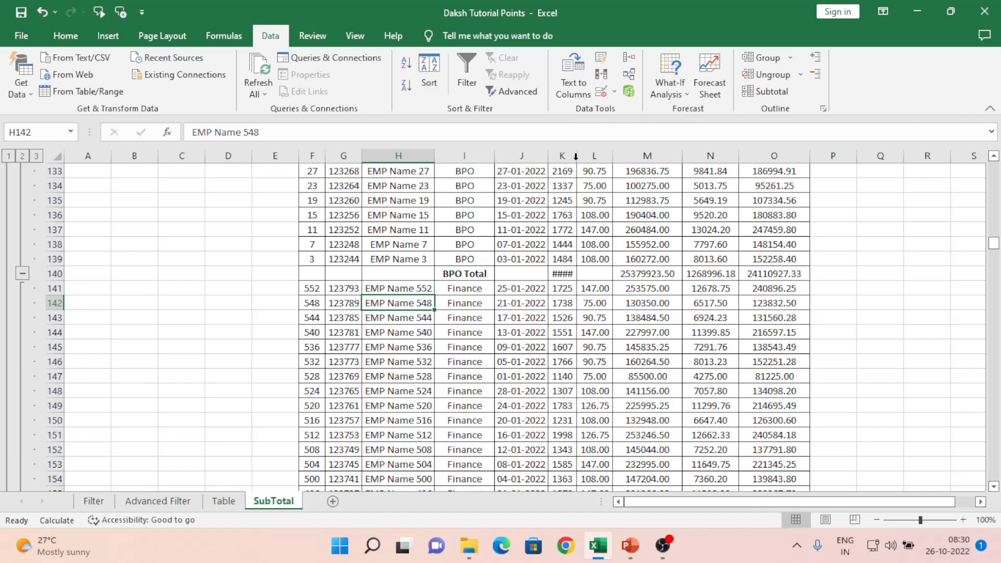
pyautogui.doubleClick(575, 160)
pyautogui.click(461, 272)
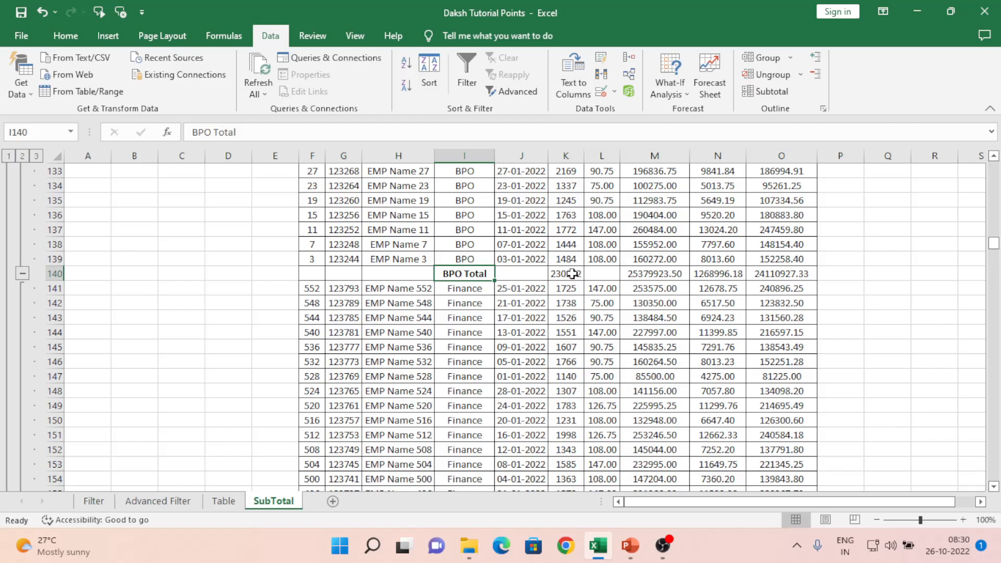
pyautogui.click(572, 273)
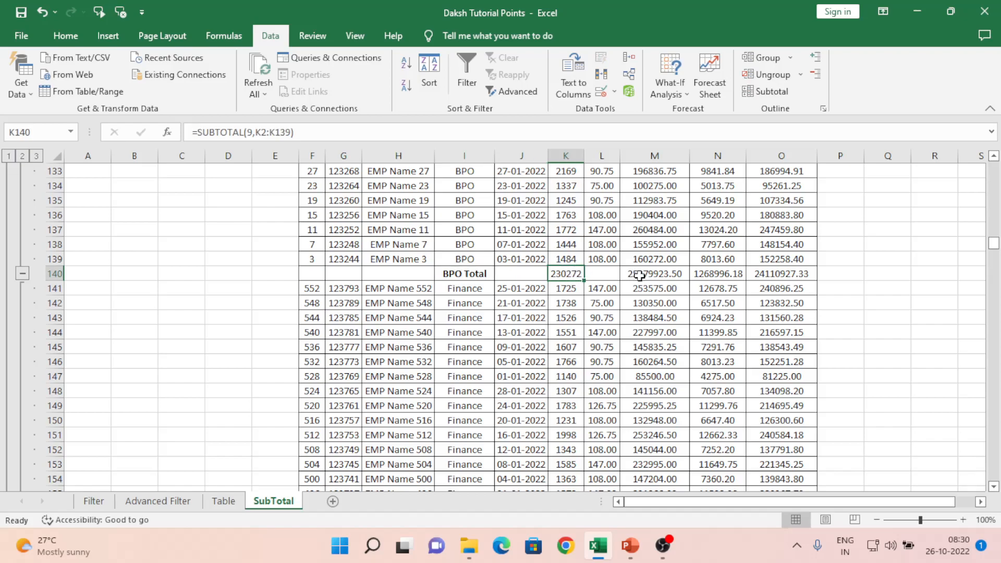
pyautogui.click(639, 276)
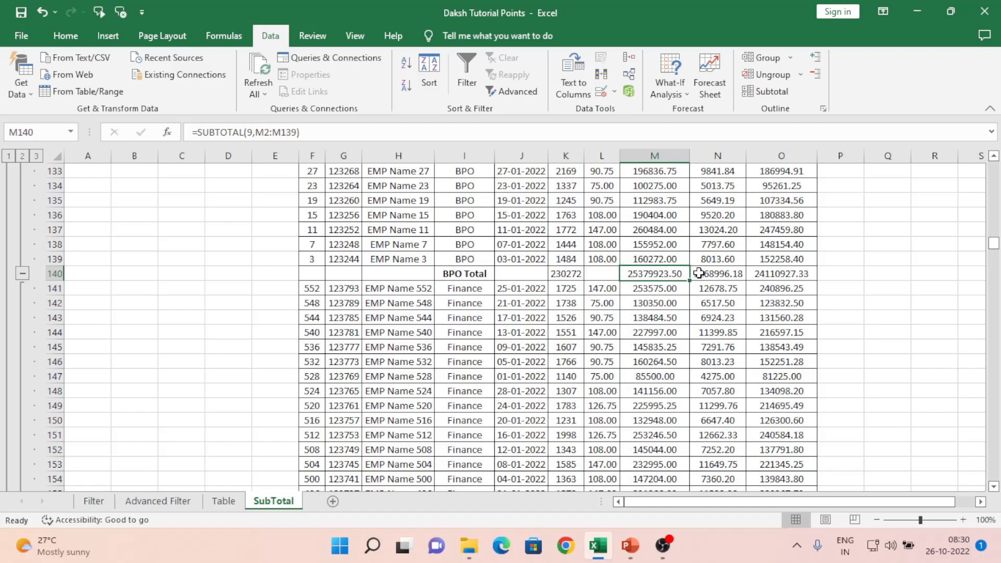
pyautogui.click(709, 273)
pyautogui.click(777, 277)
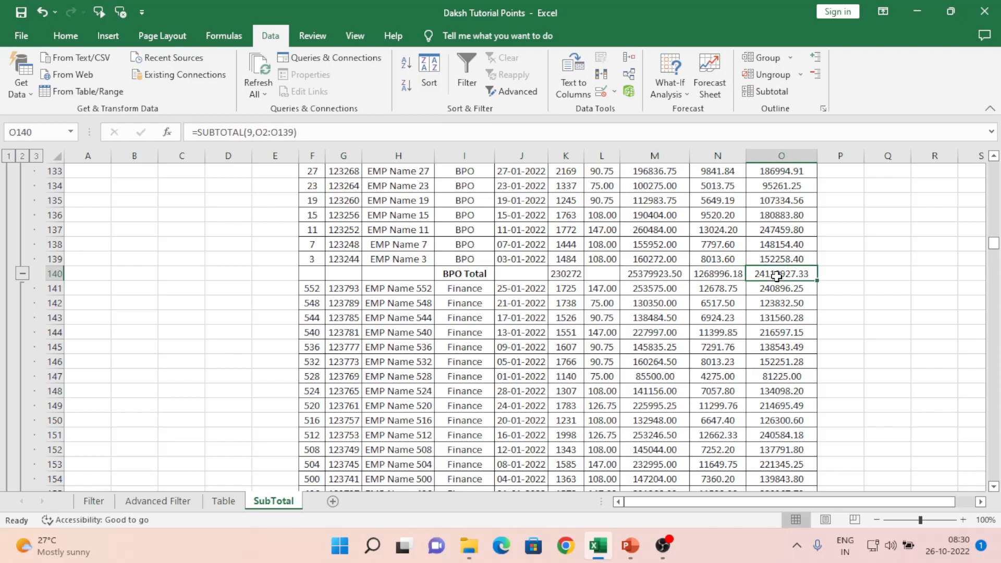
pyautogui.click(473, 287)
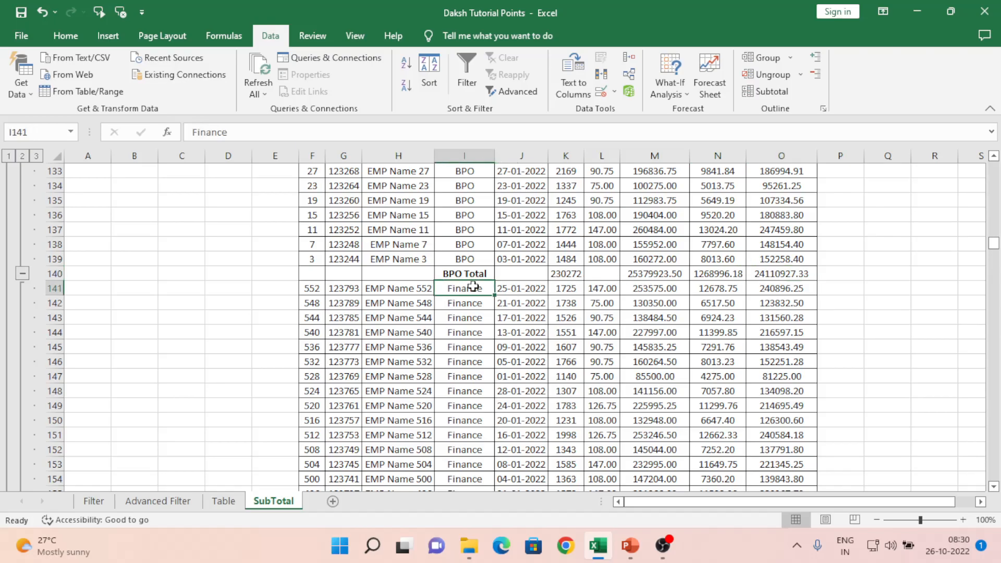
pyautogui.press('Down')
pyautogui.press('Down')
pyautogui.press('Down')
pyautogui.press('Down')
pyautogui.press('Down')
pyautogui.press('Down')
pyautogui.press('Down')
pyautogui.press('Down')
pyautogui.press('Down')
pyautogui.press('Down')
pyautogui.press('Down')
pyautogui.press('Down')
pyautogui.press('Down')
pyautogui.press('Down')
pyautogui.press('Down')
pyautogui.press('Down')
pyautogui.press('Down')
pyautogui.press('Down')
pyautogui.press('Down')
pyautogui.press('Down')
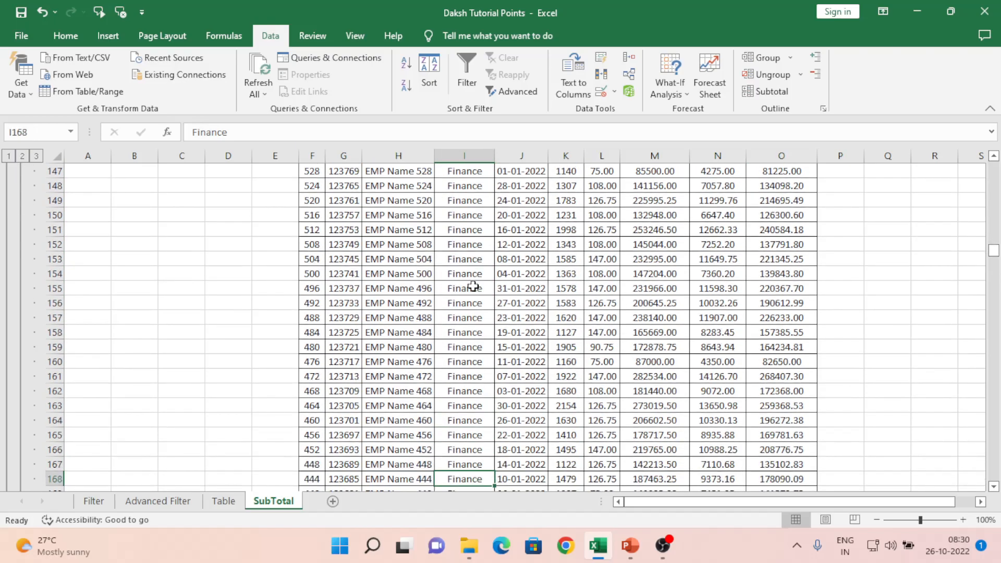
pyautogui.press('Down')
pyautogui.press('Down')
pyautogui.press('Down')
pyautogui.press('Down')
pyautogui.press('Down')
pyautogui.press('Down')
pyautogui.press('Down')
pyautogui.press('Down')
pyautogui.press('Down')
pyautogui.press('Down')
pyautogui.press('Down')
pyautogui.press('Down')
pyautogui.press('Down')
pyautogui.press('Down')
pyautogui.press('Down')
pyautogui.press('Down')
pyautogui.press('Down')
pyautogui.press('Down')
pyautogui.press('Down')
pyautogui.press('Down')
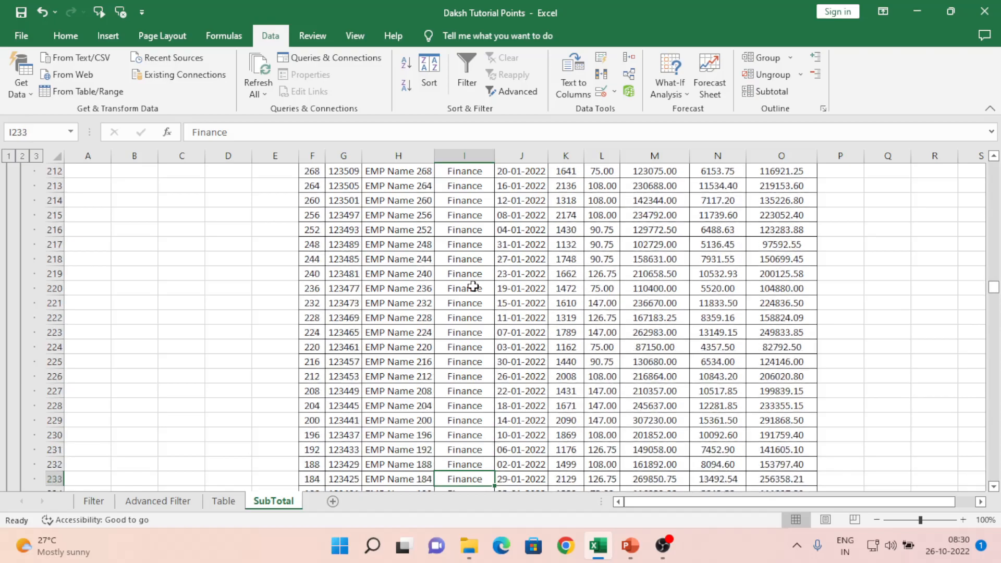
pyautogui.press('Down')
pyautogui.press('Down')
pyautogui.press('Down')
pyautogui.press('Down')
pyautogui.press('Down')
pyautogui.press('Down')
pyautogui.press('Down')
pyautogui.press('Down')
pyautogui.press('Down')
pyautogui.press('Down')
pyautogui.press('Down')
pyautogui.press('Down')
pyautogui.press('Down')
pyautogui.press('Down')
pyautogui.press('Down')
pyautogui.press('Down')
pyautogui.press('Down')
pyautogui.press('Down')
pyautogui.press('Down')
pyautogui.press('Down')
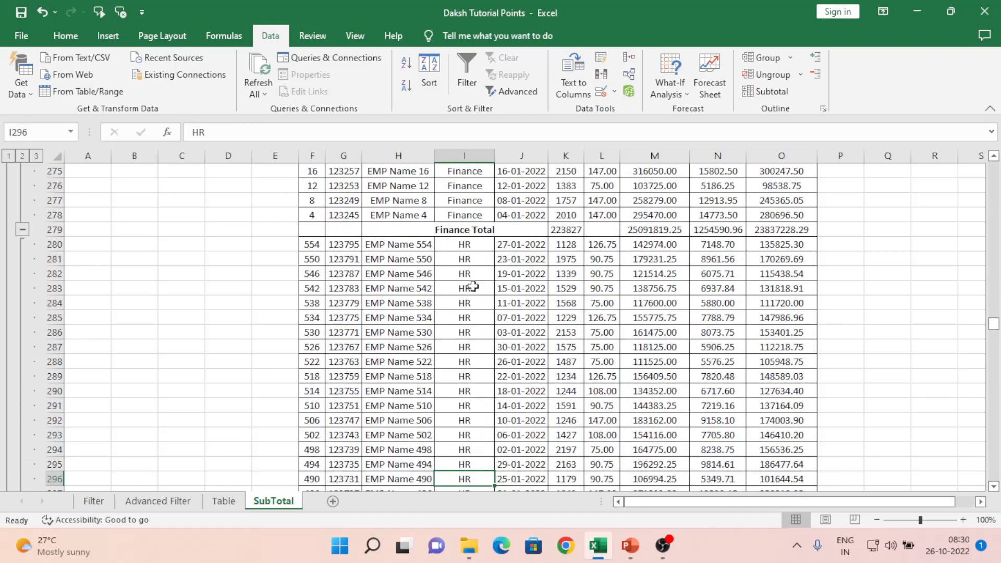
pyautogui.press('Up')
pyautogui.press('Up')
pyautogui.press('Up')
pyautogui.press('Up')
pyautogui.press('Up')
pyautogui.press('Up')
pyautogui.press('Up')
pyautogui.press('Up')
pyautogui.press('Up')
pyautogui.press('Up')
pyautogui.press('Up')
pyautogui.press('Up')
pyautogui.press('Up')
pyautogui.press('Up')
pyautogui.press('Up')
pyautogui.press('Up')
pyautogui.press('Right')
pyautogui.press('Right')
pyautogui.press('Right')
pyautogui.press('Right')
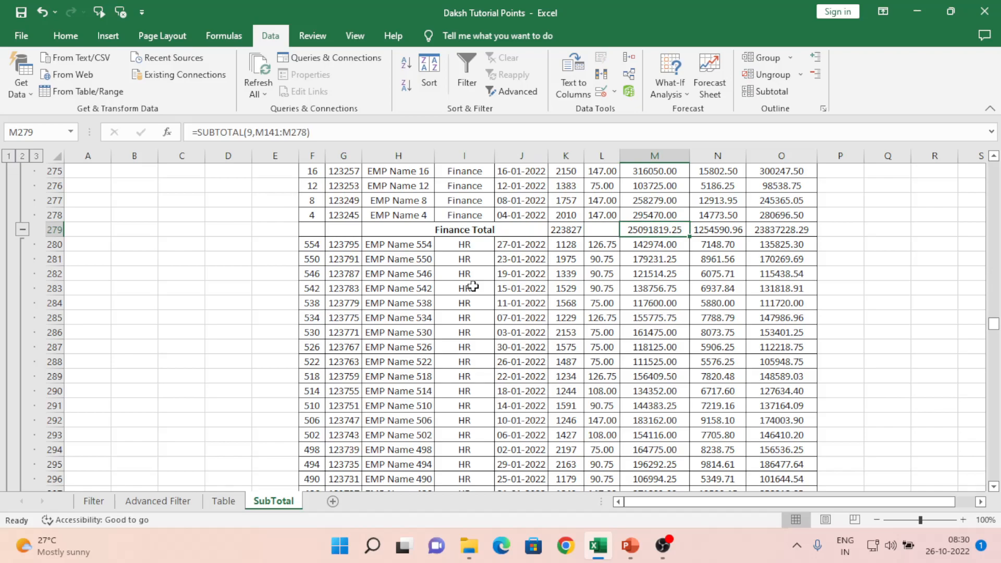
pyautogui.hotkey('ctrl', 'Down')
pyautogui.press('Left')
pyautogui.press('Left')
pyautogui.press('Left')
pyautogui.press('Up')
pyautogui.press('Left')
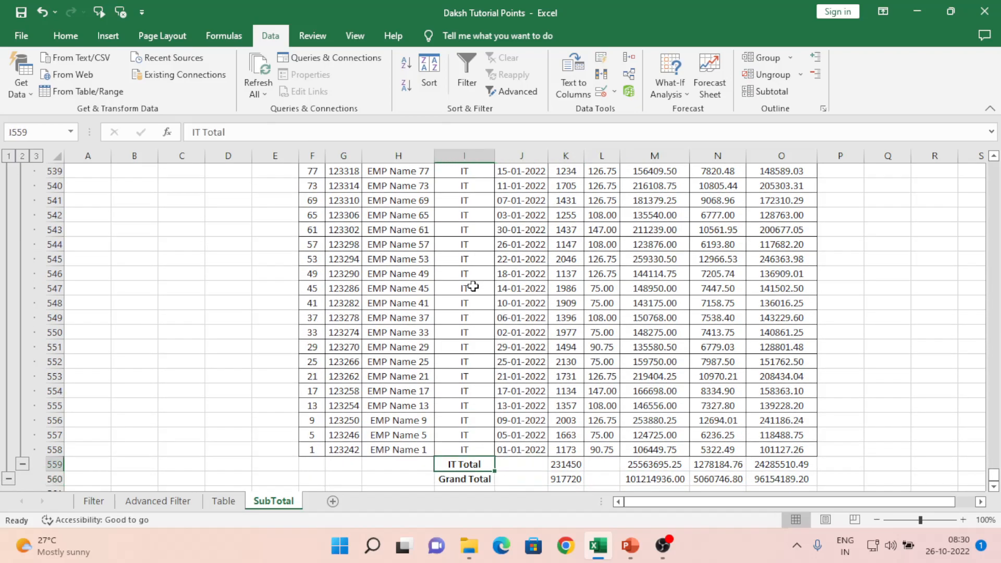
pyautogui.press('Right')
pyautogui.press('Right')
pyautogui.press('Left')
pyautogui.press('Left')
pyautogui.press('Down')
pyautogui.press('Right')
pyautogui.press('Right')
pyautogui.hotkey('shift', 'Right')
pyautogui.hotkey('shift', 'Right')
pyautogui.hotkey('shift', 'Right')
pyautogui.hotkey('shift', 'Right')
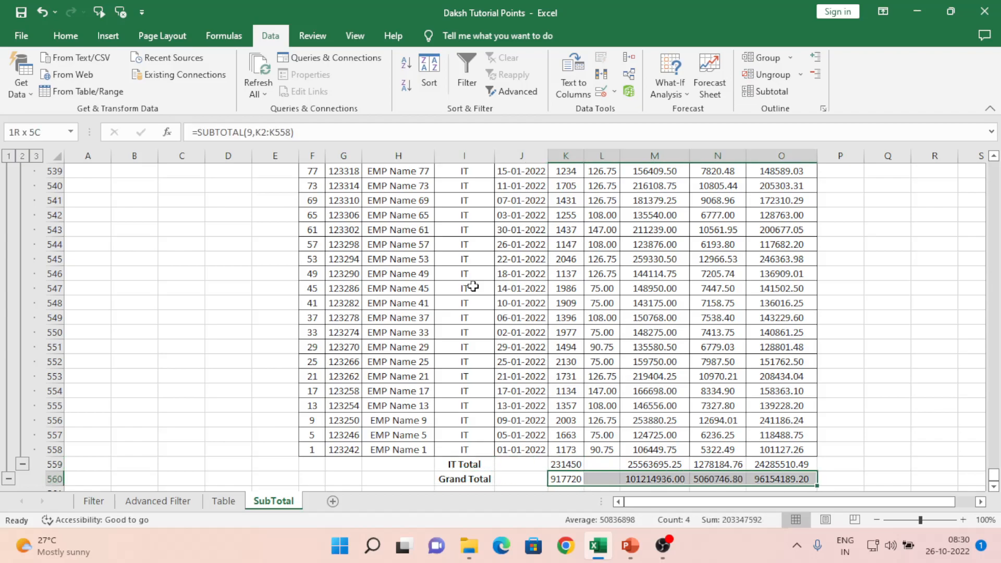
pyautogui.press('Up')
pyautogui.press('Up')
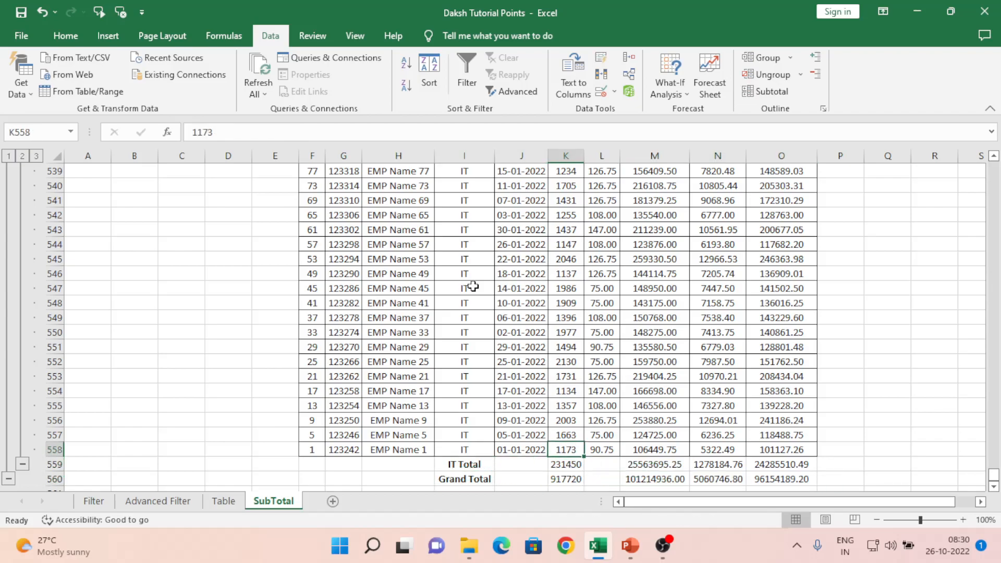
pyautogui.press('Left')
pyautogui.press('Up')
pyautogui.press('Up')
pyautogui.hotkey('ctrl', 'Up')
pyautogui.press('Left')
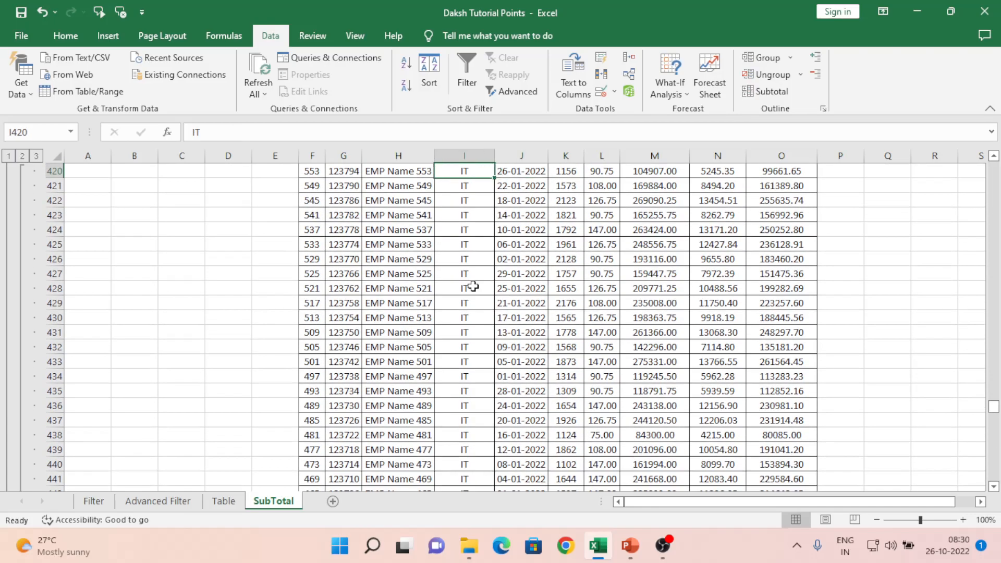
pyautogui.hotkey('ctrl', 'Left')
pyautogui.hotkey('ctrl', 'Left')
pyautogui.hotkey('ctrl', 'Up')
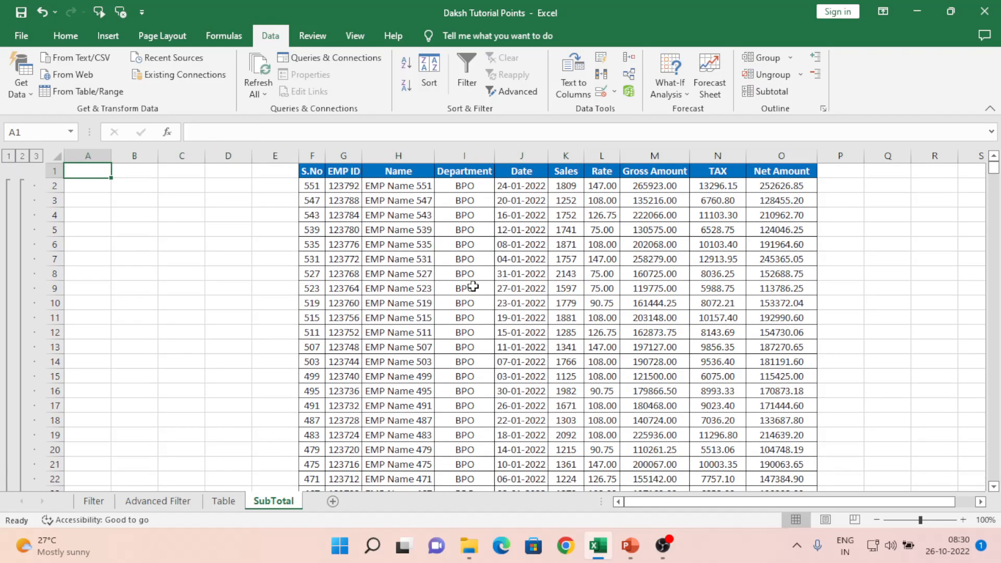
# Step: Collapse to level 1, inspect the Grand Total Gross Amount SUBTOTAL formula, then show level 2 department totals
pyautogui.click(8, 157)
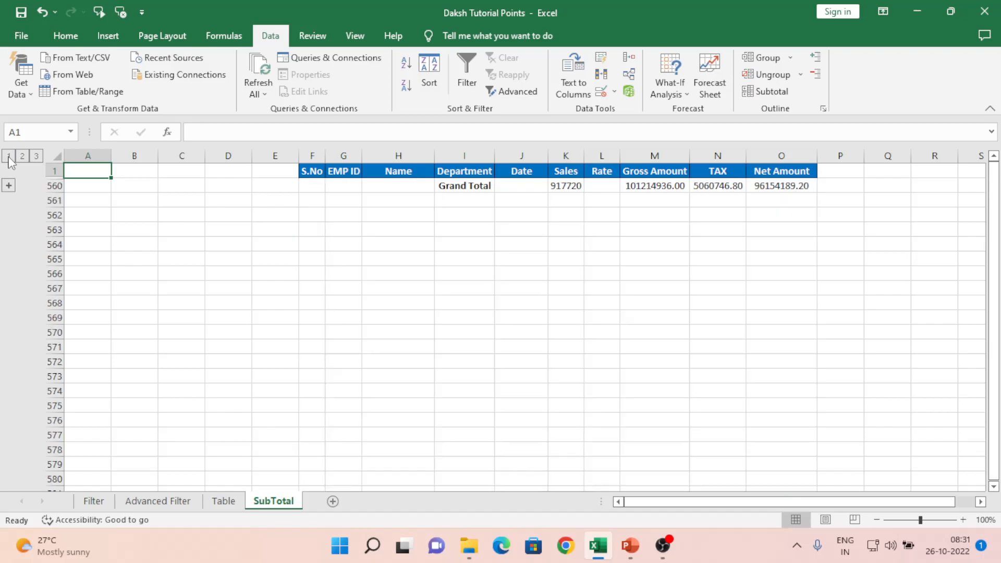
pyautogui.click(513, 205)
pyautogui.press('Up')
pyautogui.press('Up')
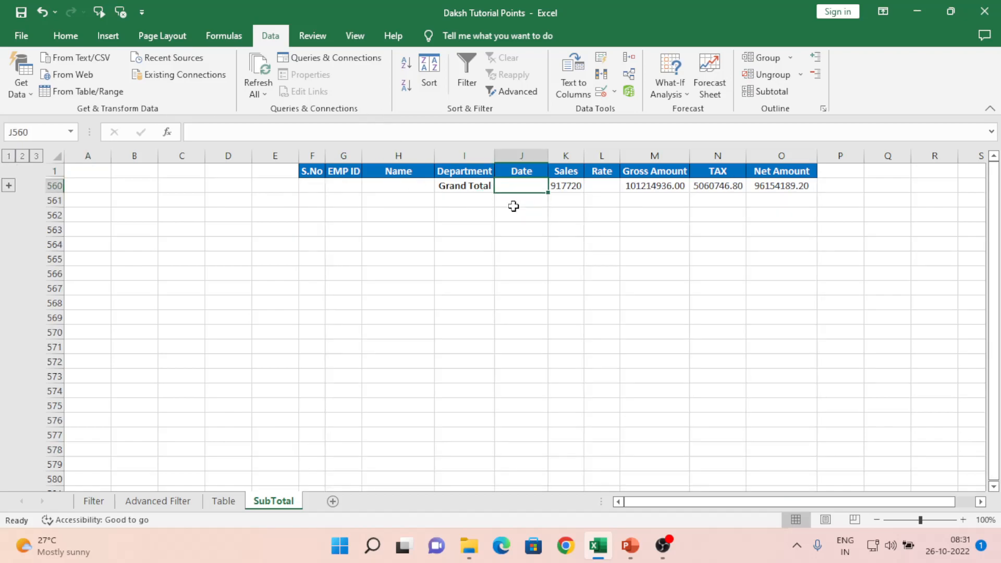
pyautogui.click(666, 188)
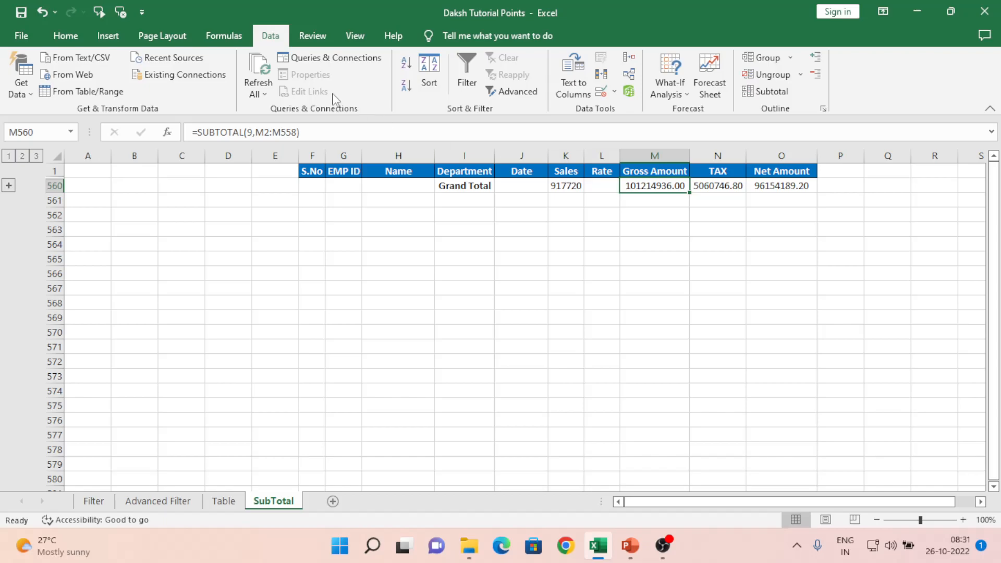
pyautogui.click(23, 156)
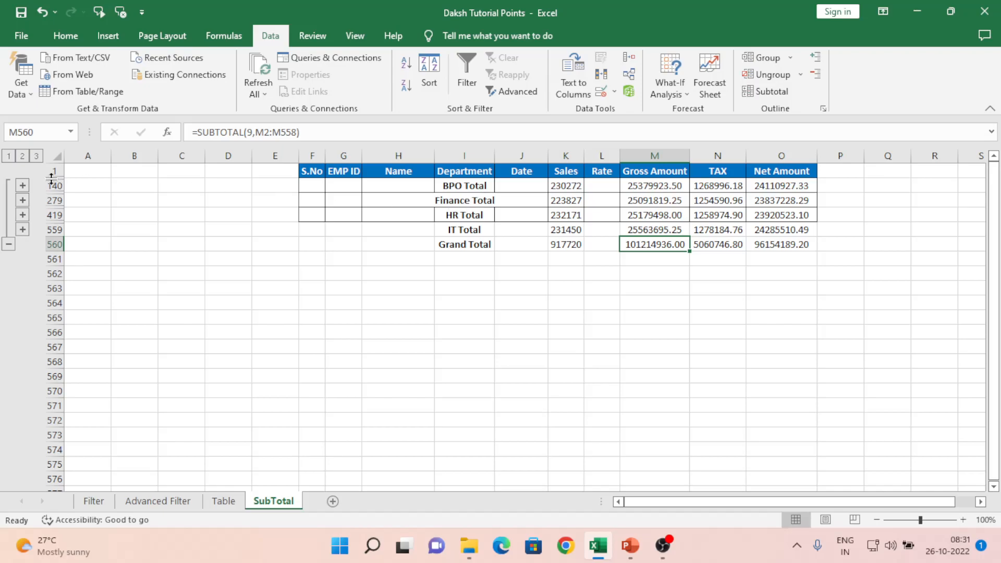
pyautogui.click(37, 157)
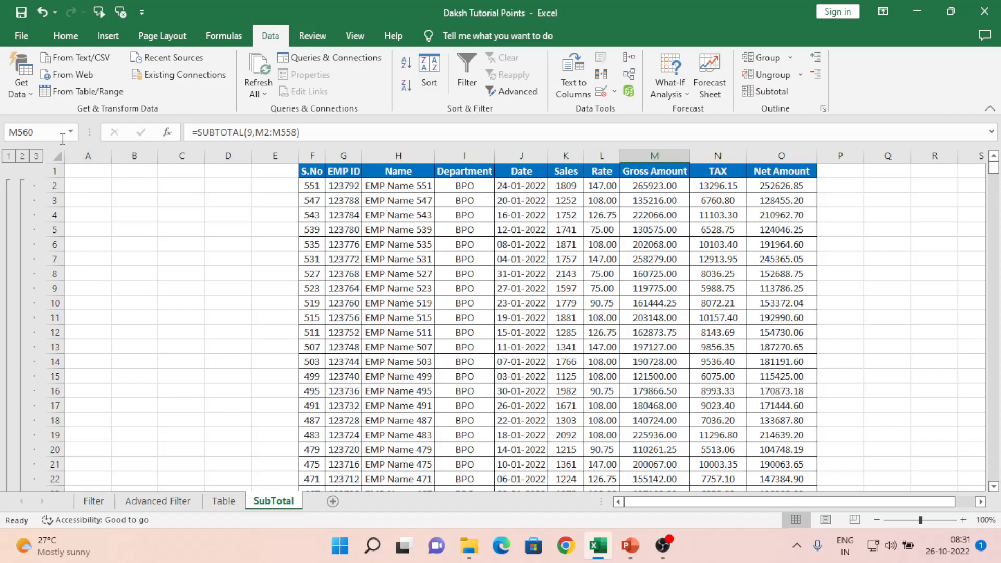
pyautogui.click(22, 156)
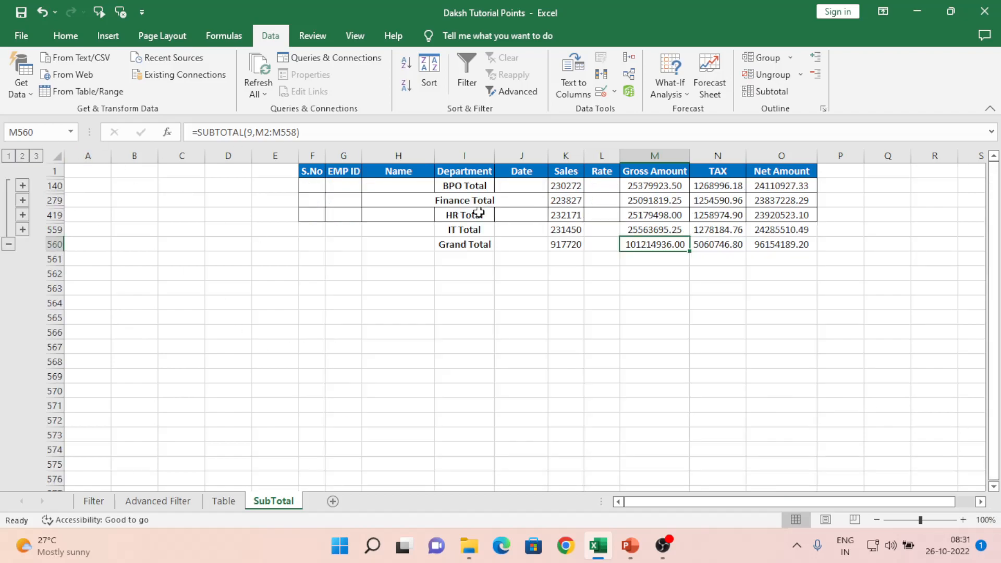
pyautogui.click(23, 229)
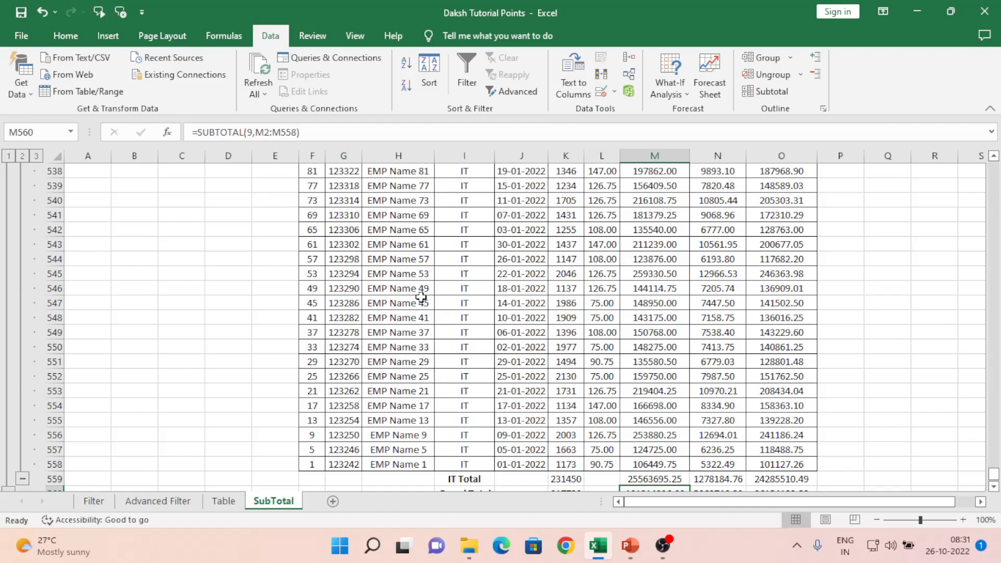
pyautogui.moveTo(992, 475); pyautogui.dragTo(994, 172)
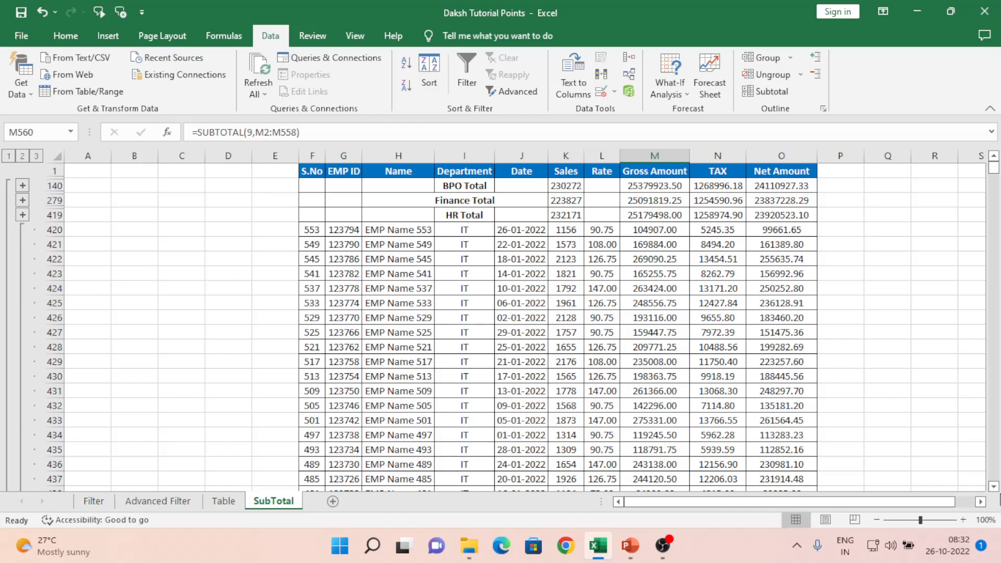
pyautogui.moveTo(994, 486); pyautogui.dragTo(994, 488)
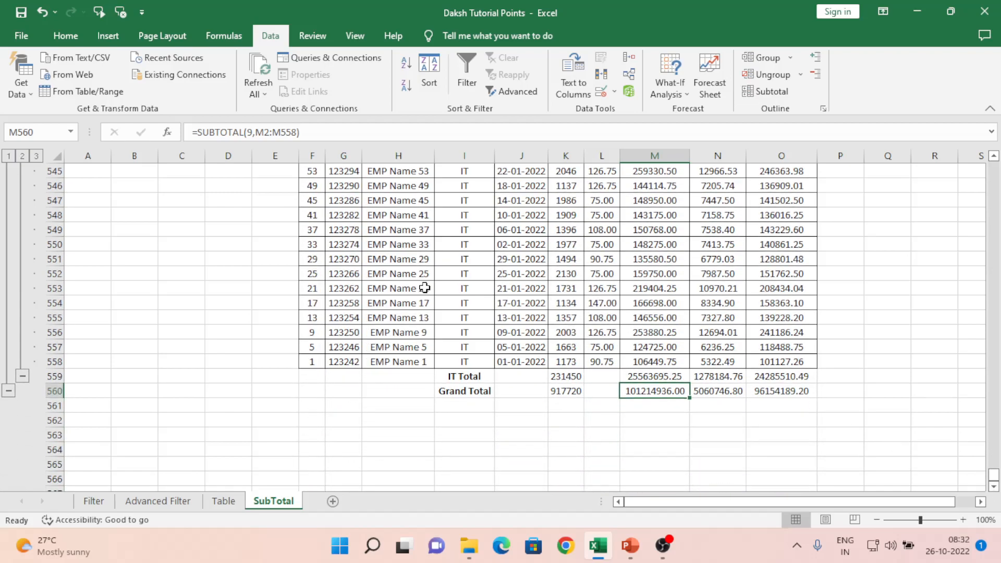
pyautogui.click(22, 377)
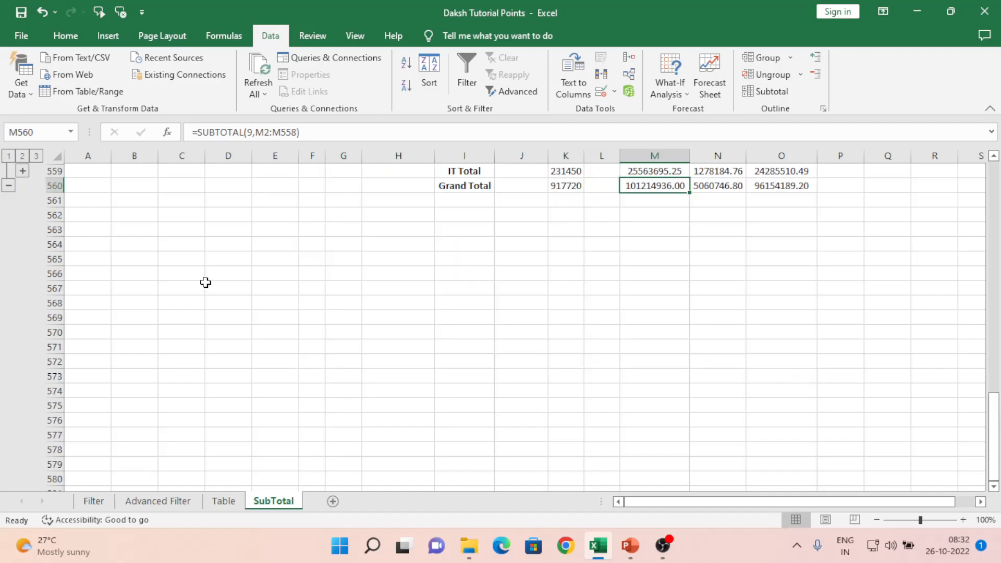
pyautogui.click(130, 224)
pyautogui.hotkey('ctrl', 'Up')
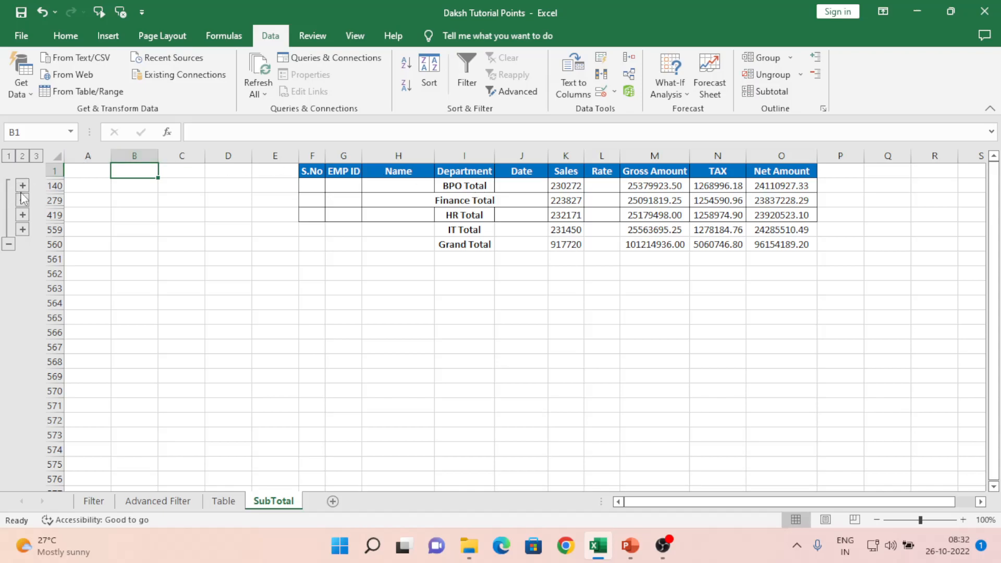
# Step: Expand the IT group's employee rows and move up to the Name header
pyautogui.click(23, 230)
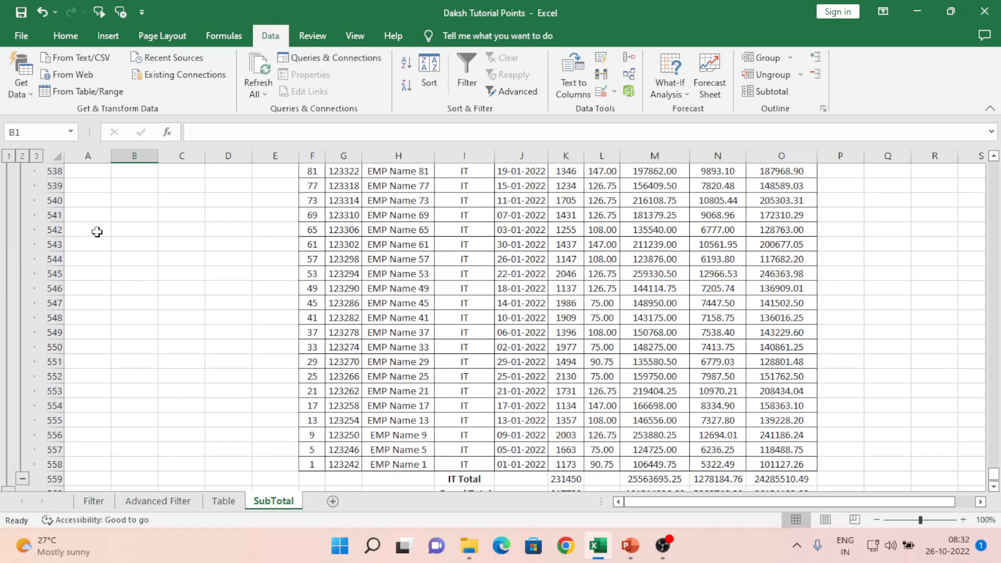
pyautogui.click(370, 352)
pyautogui.hotkey('ctrl', 'Up')
pyautogui.press('Up')
pyautogui.hotkey('ctrl', 'Up')
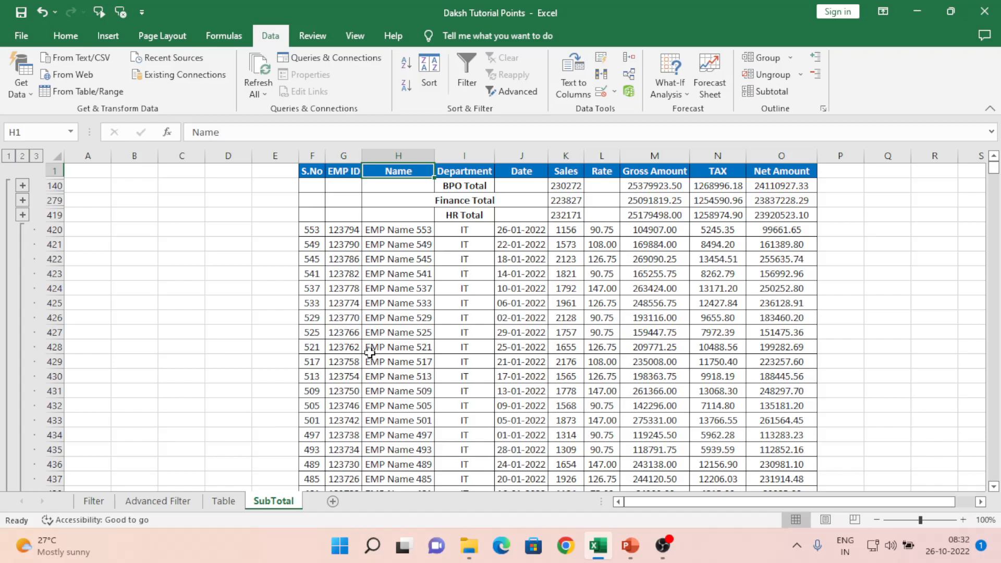
# Step: Cycle outline levels 2, 3, 2 and 1, finishing at level 3 with all employee rows shown
pyautogui.click(21, 159)
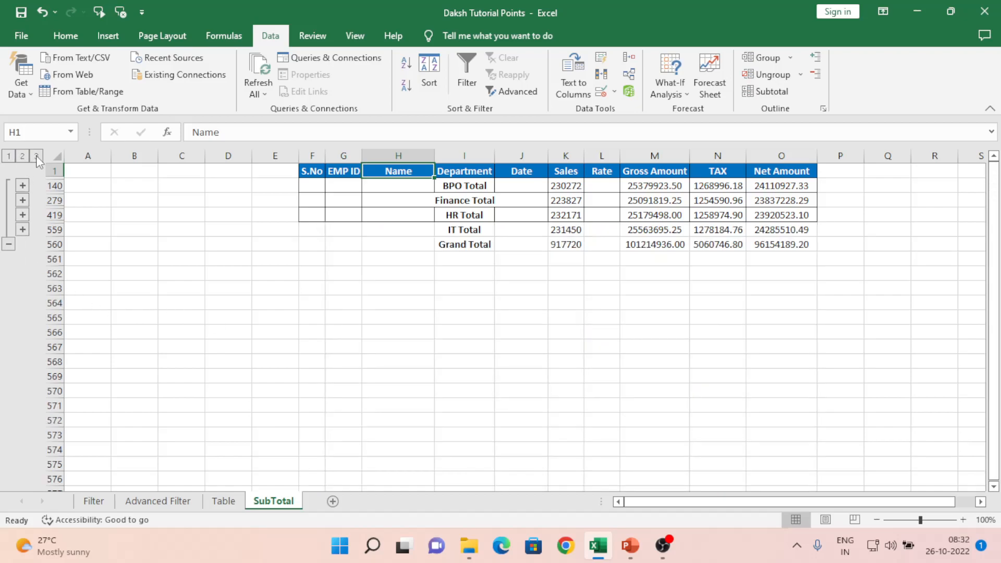
pyautogui.click(36, 155)
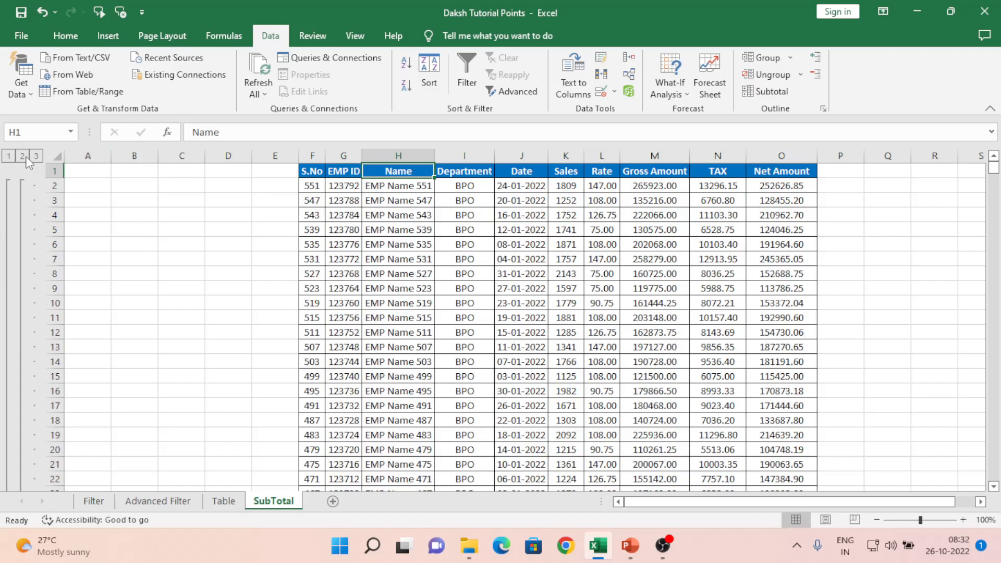
pyautogui.click(23, 156)
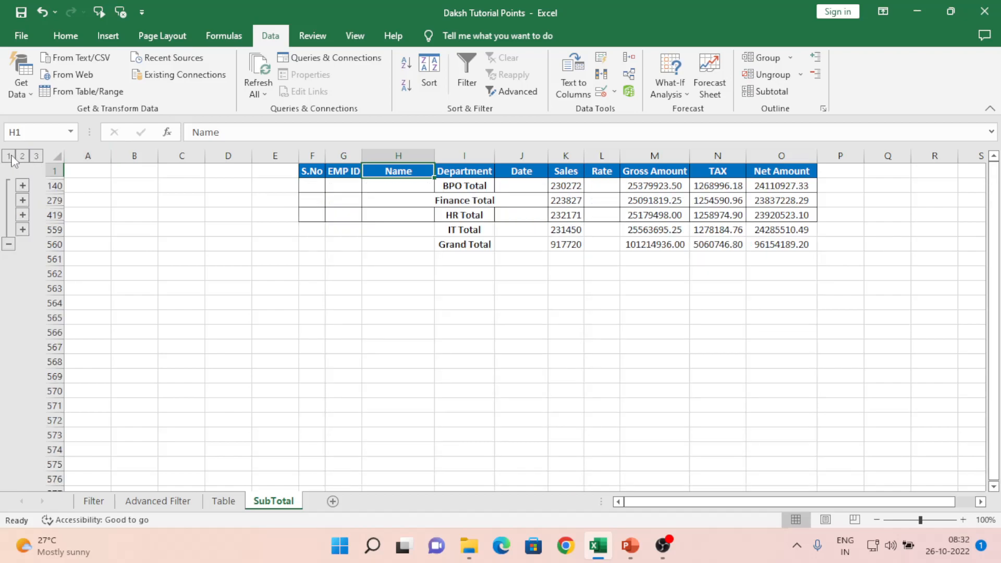
pyautogui.click(10, 155)
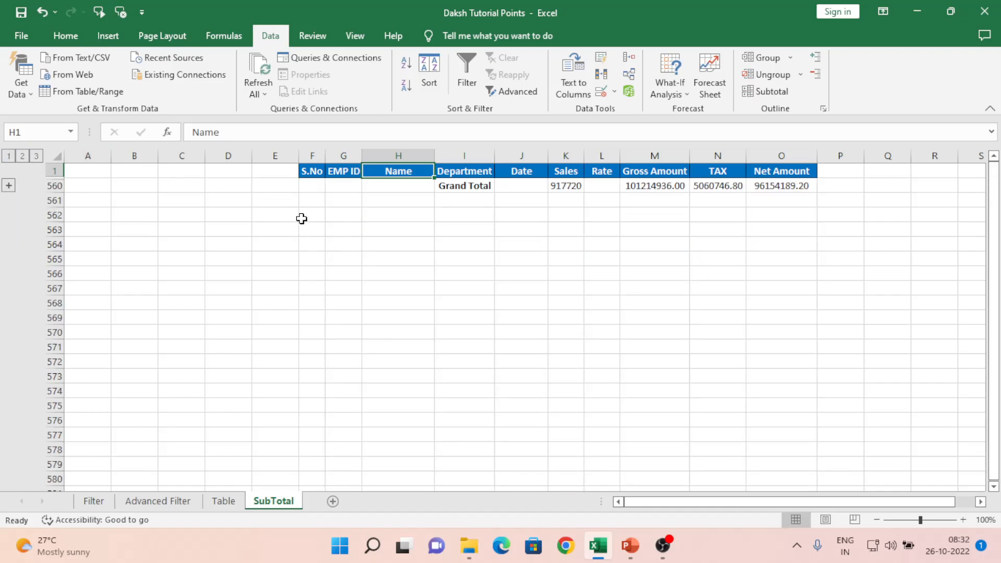
pyautogui.click(349, 216)
pyautogui.press('Up')
pyautogui.press('Up')
pyautogui.press('Up')
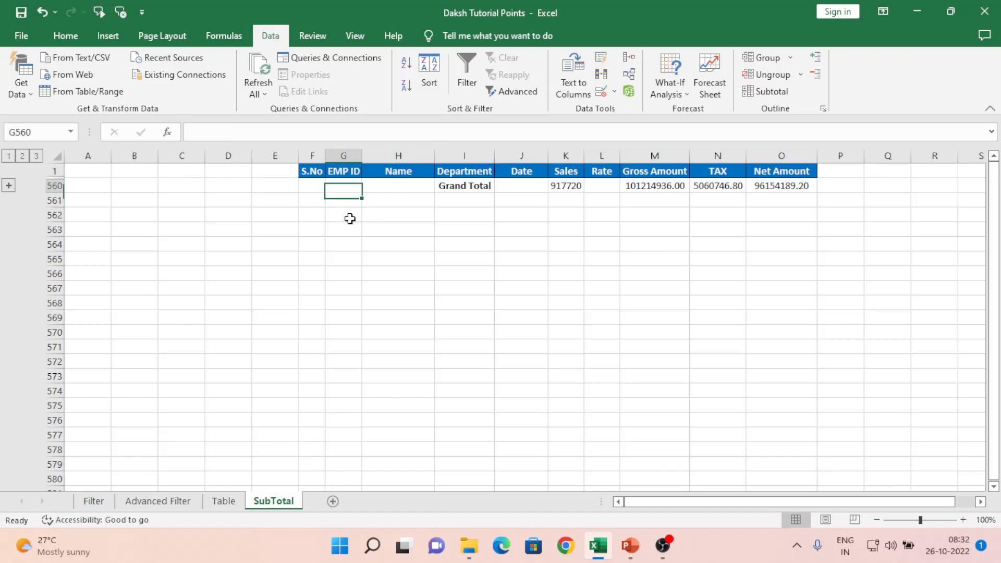
pyautogui.click(37, 155)
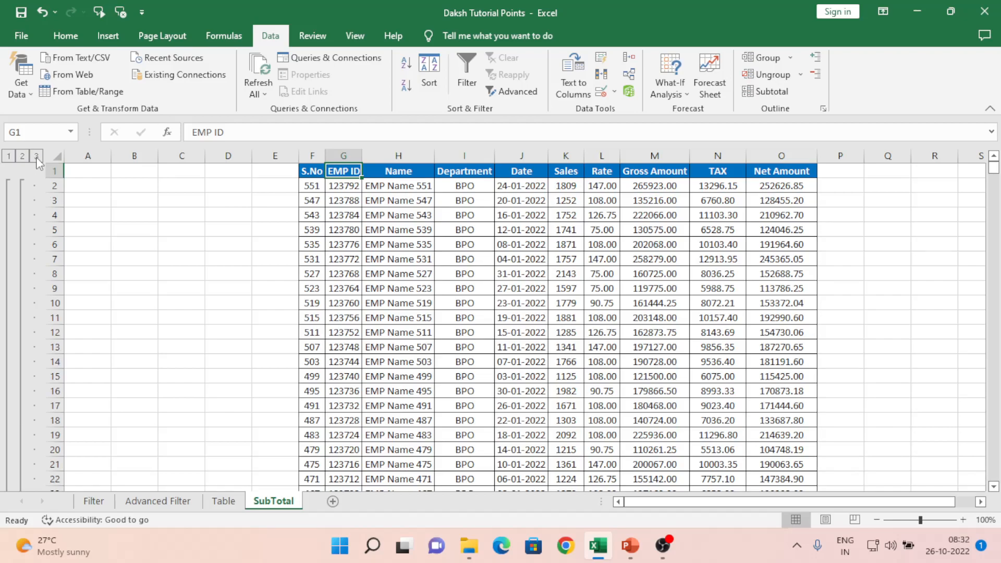